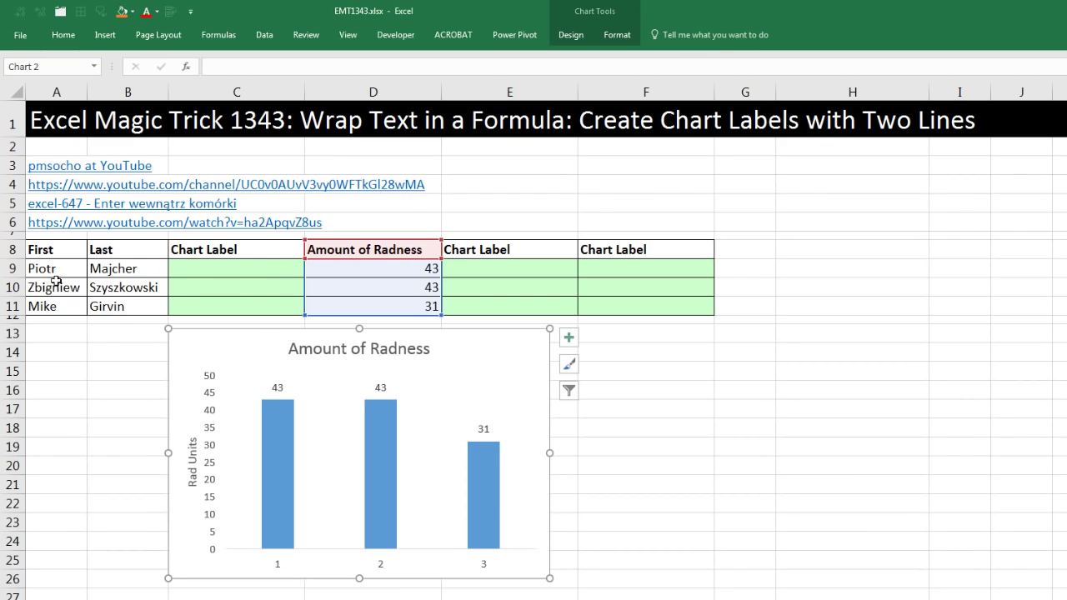
Step: Enter =A9&" "&B9 in cell C9 and fill the formula down to C11
left_click(202, 270)
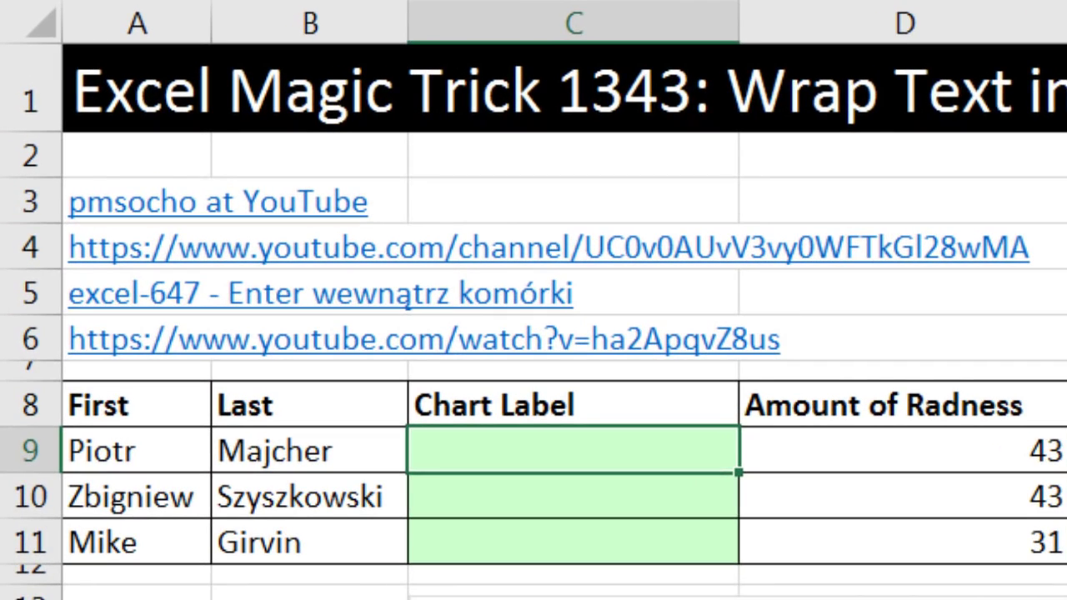
type("=")
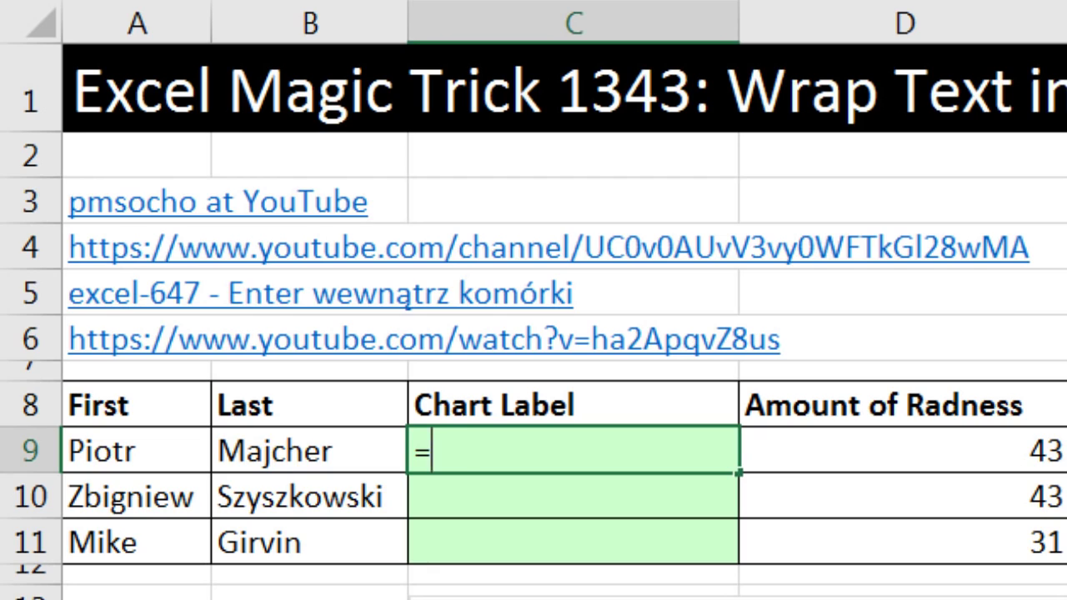
key("Left")
key("Left")
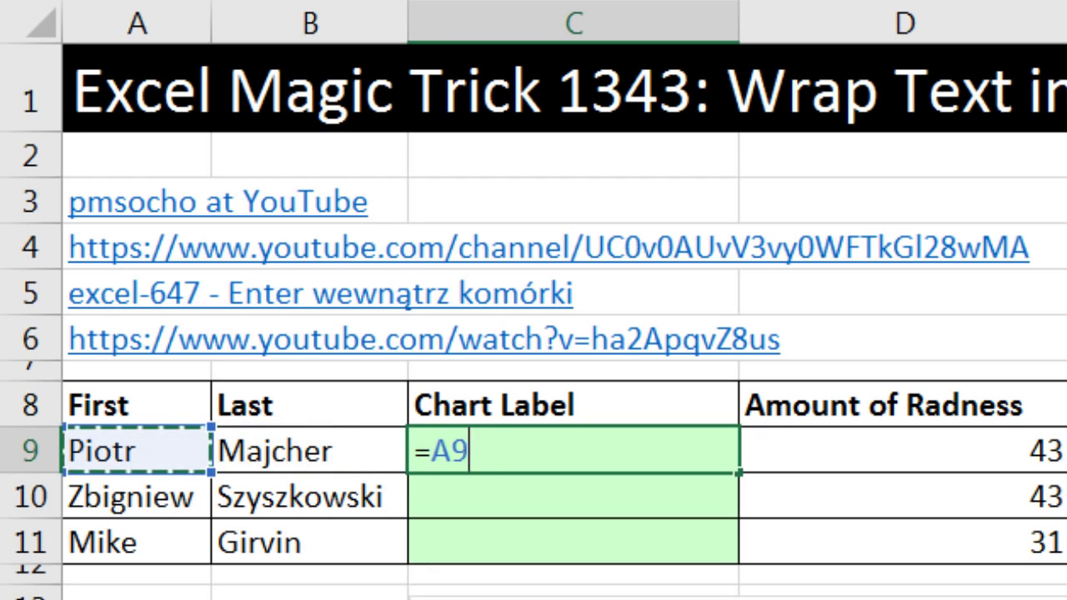
type("&")
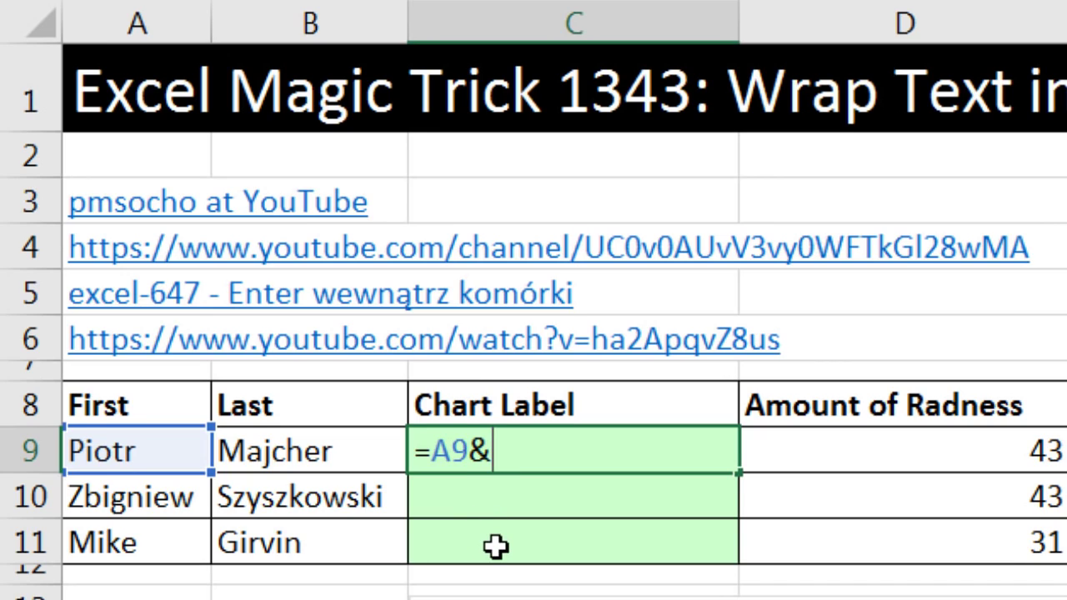
type("\" \"&")
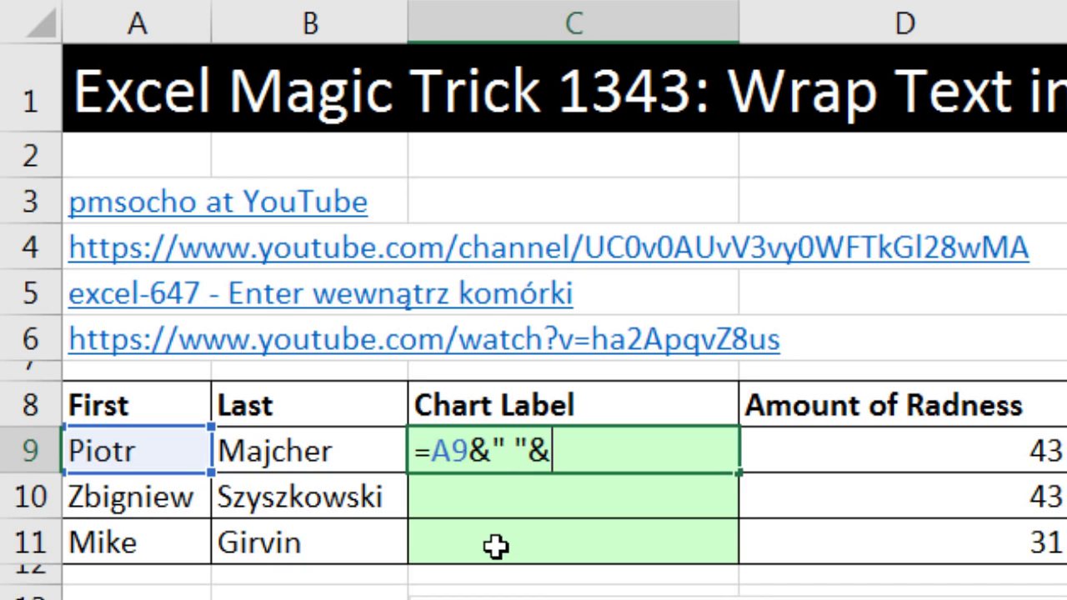
left_click(311, 455)
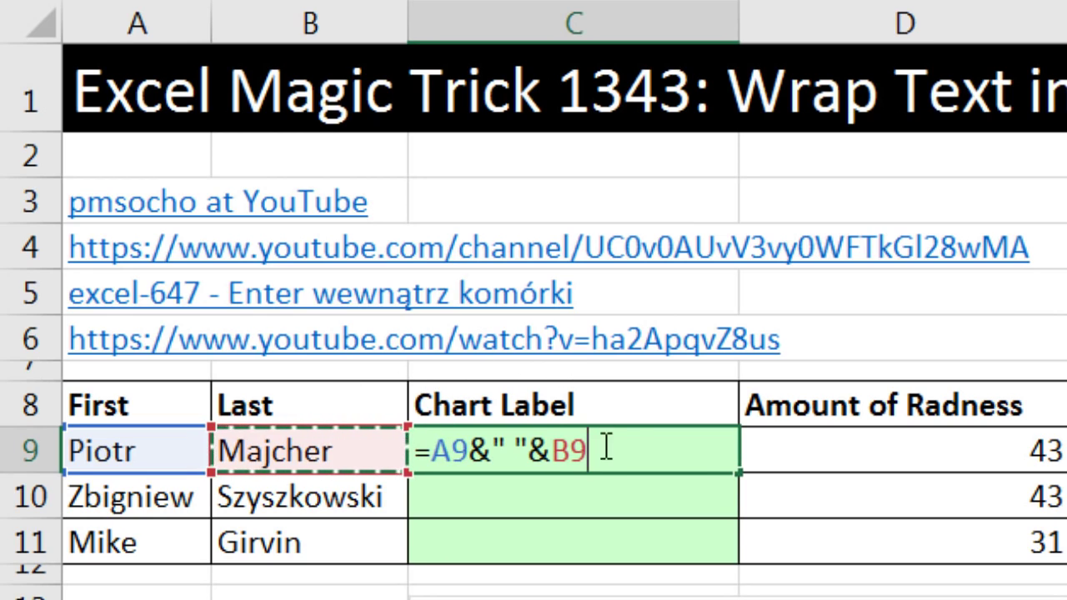
key("ctrl+Return")
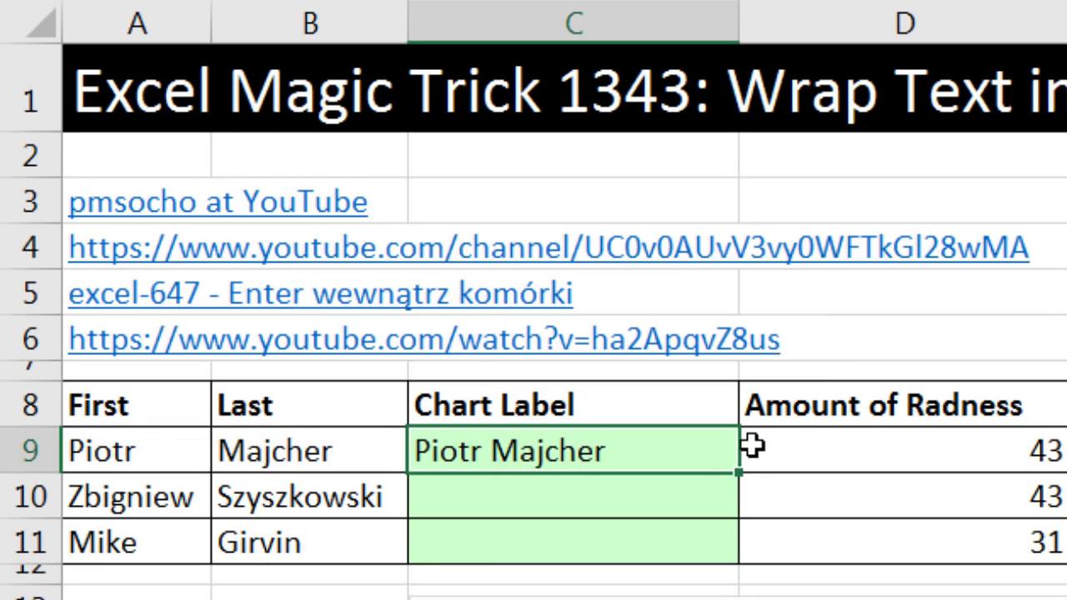
left_click_drag(738, 473, 751, 567)
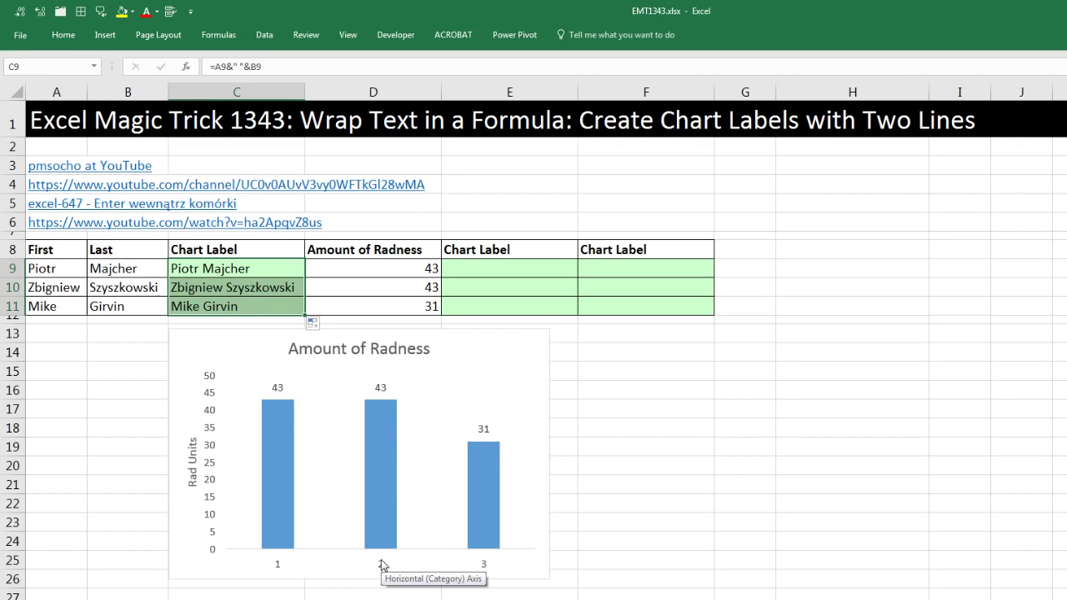
Step: Set the horizontal axis labels of the Amount of Radness chart to the range C9:C11
left_click(463, 348)
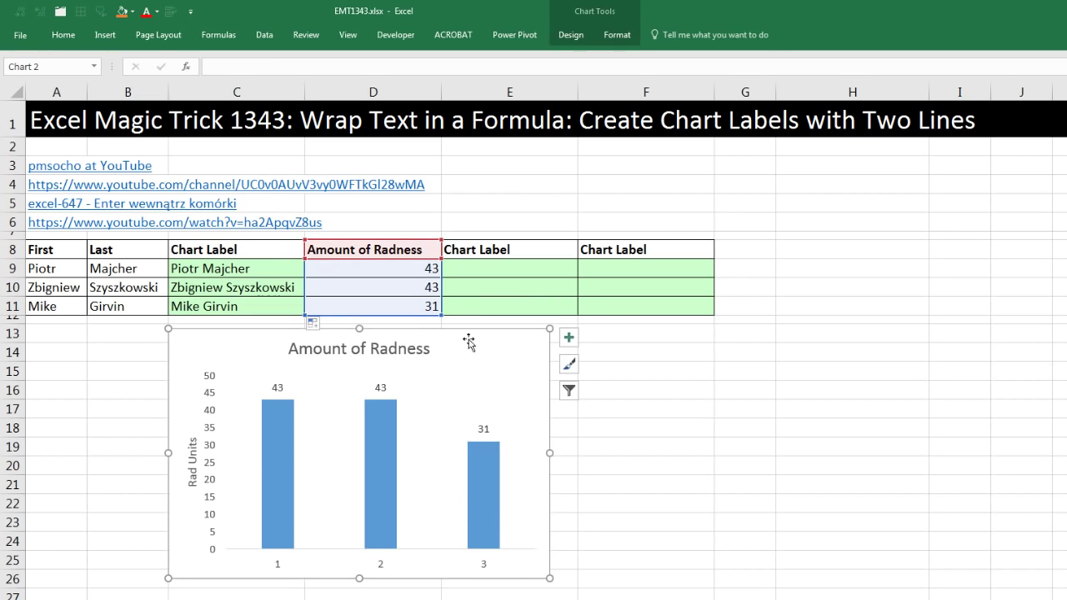
left_click(555, 39)
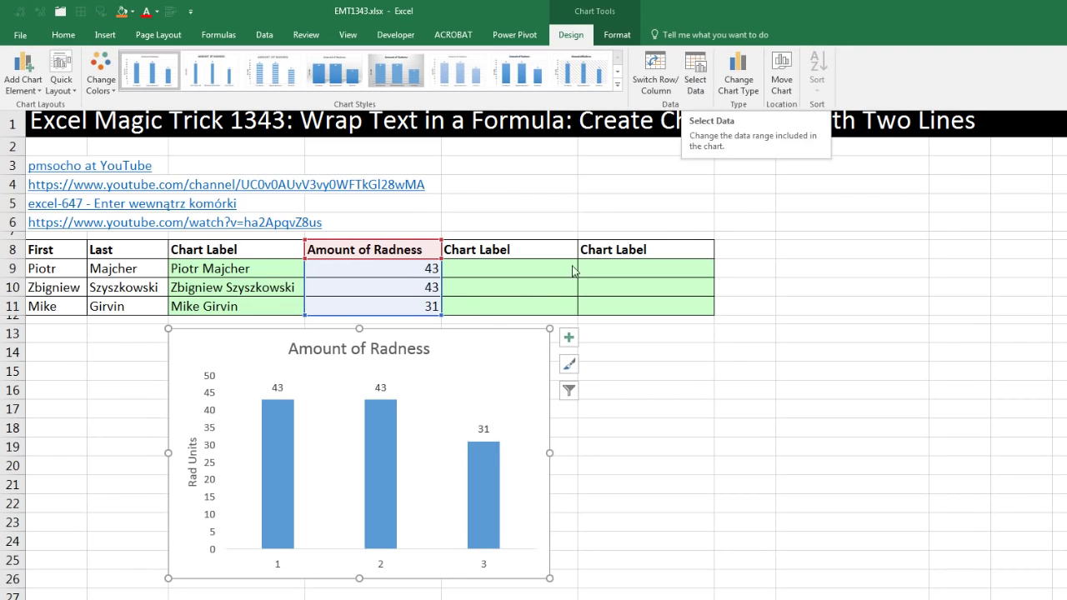
right_click(472, 350)
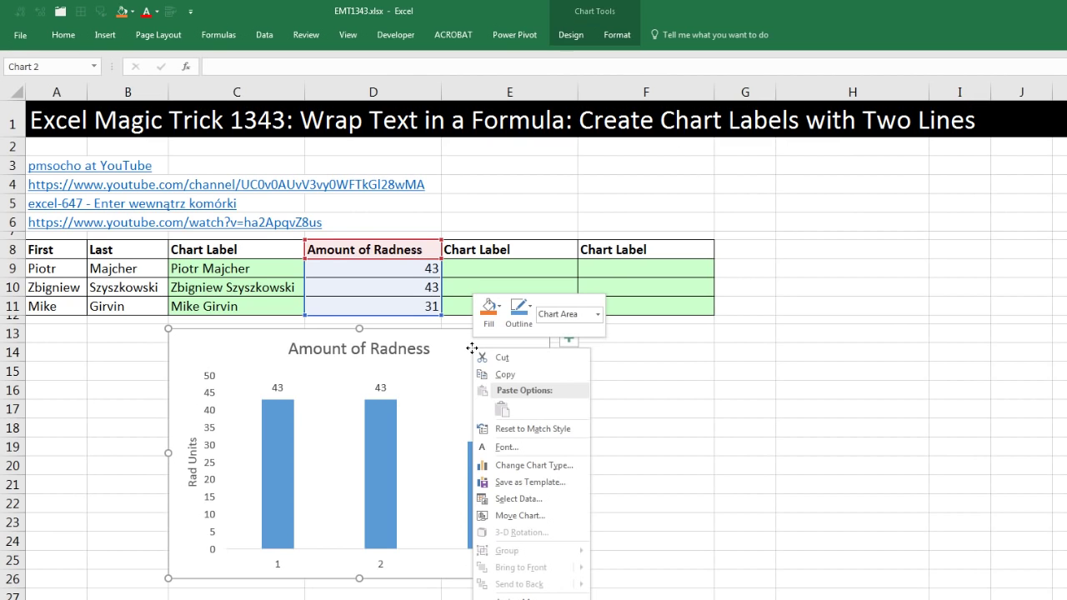
left_click(510, 499)
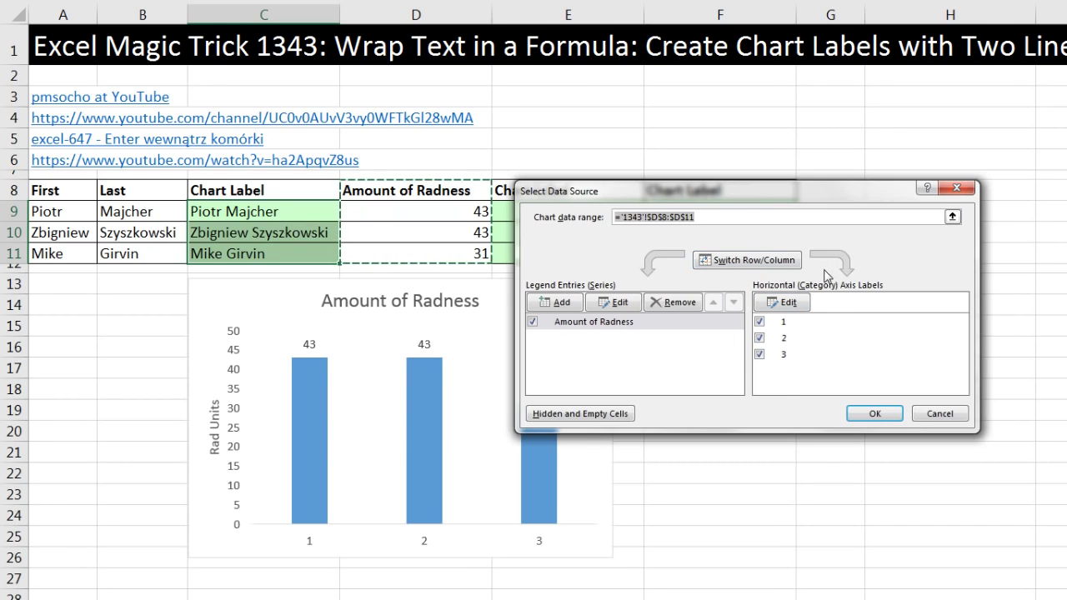
left_click(781, 301)
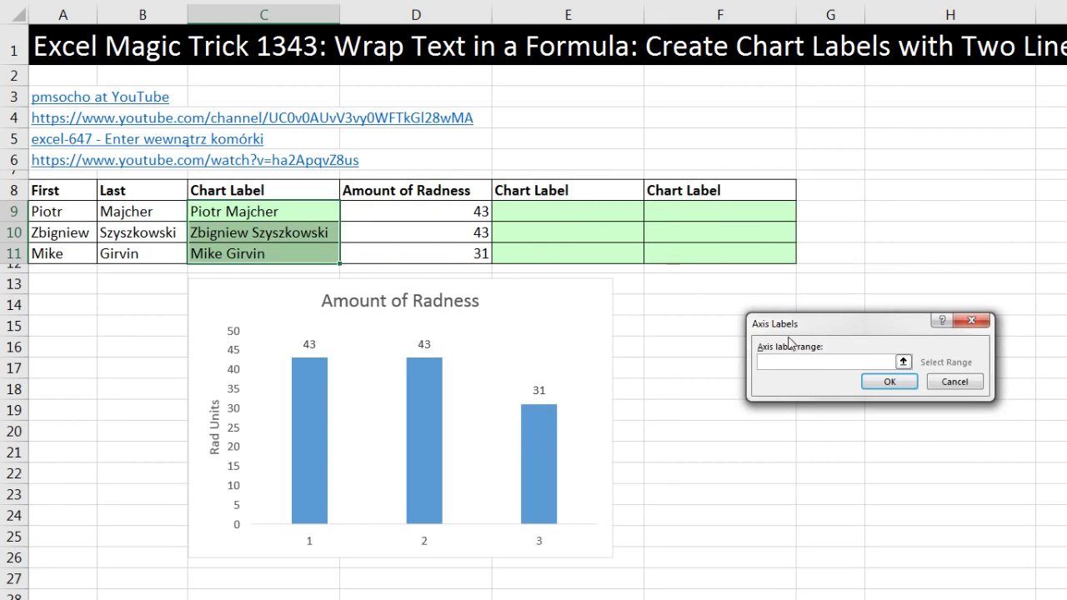
left_click_drag(789, 325, 454, 89)
left_click(264, 214)
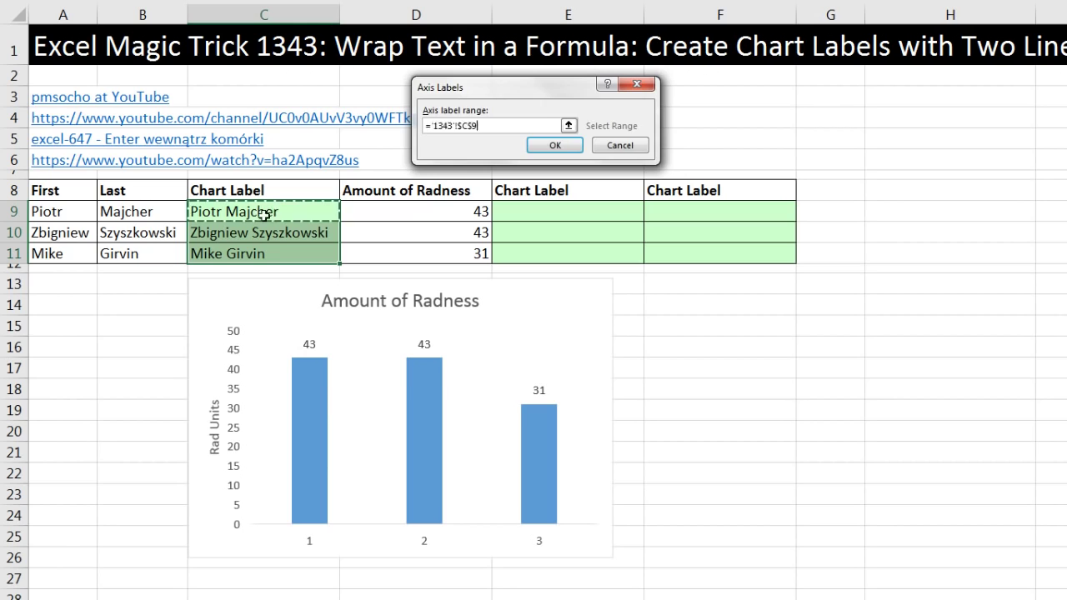
left_click_drag(264, 214, 281, 252)
left_click(567, 149)
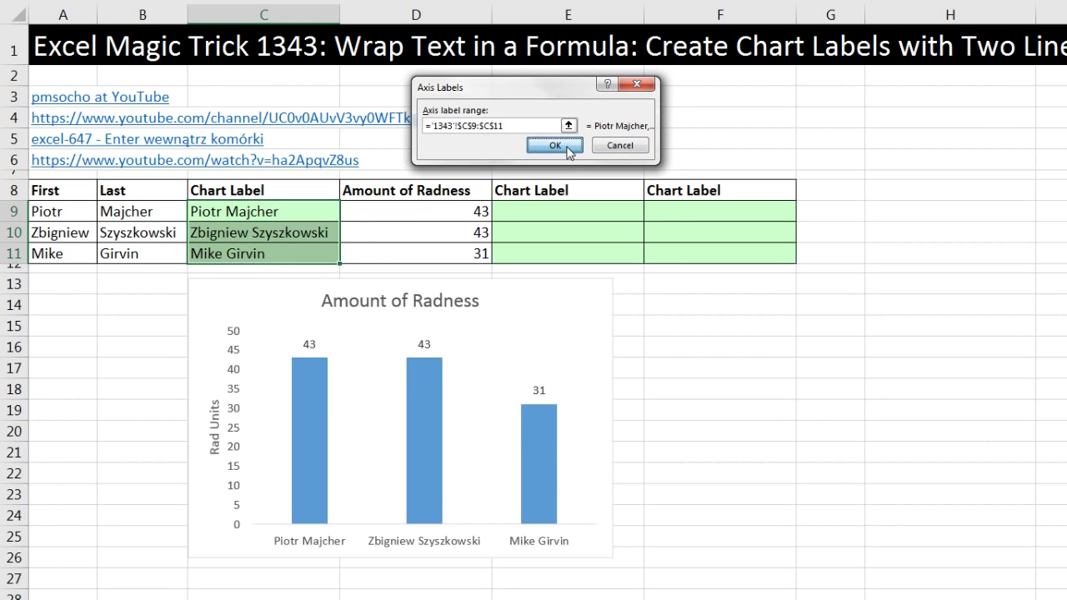
left_click(884, 417)
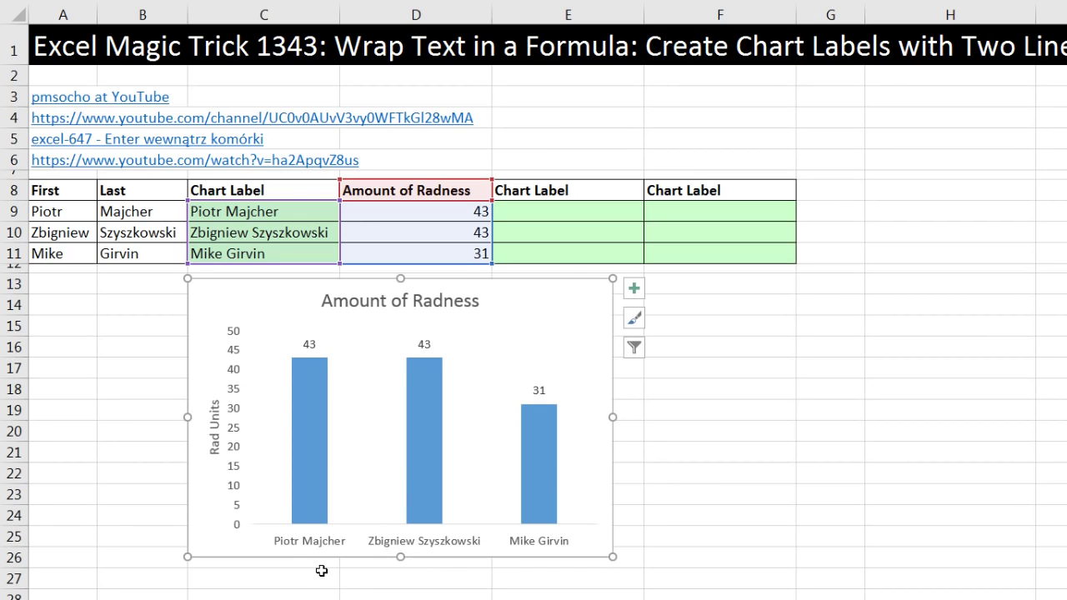
Step: Enter =A9&CHAR(10)&B9 in cell E9 and fill the formula down to E11
left_click(535, 206)
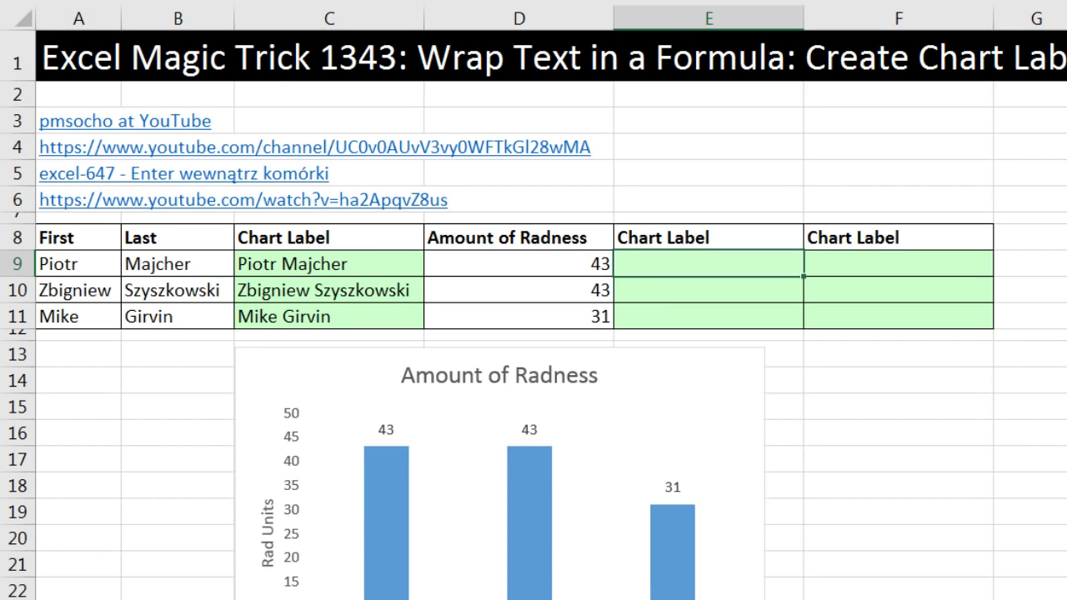
type("=")
key("Left")
key("Left")
key("Left")
key("Left")
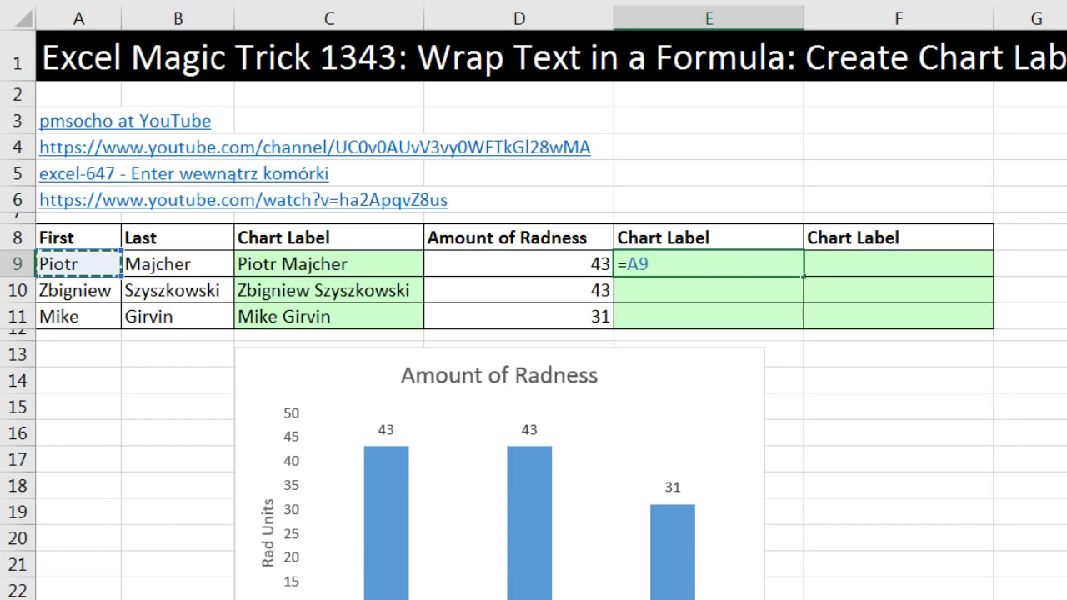
type("&")
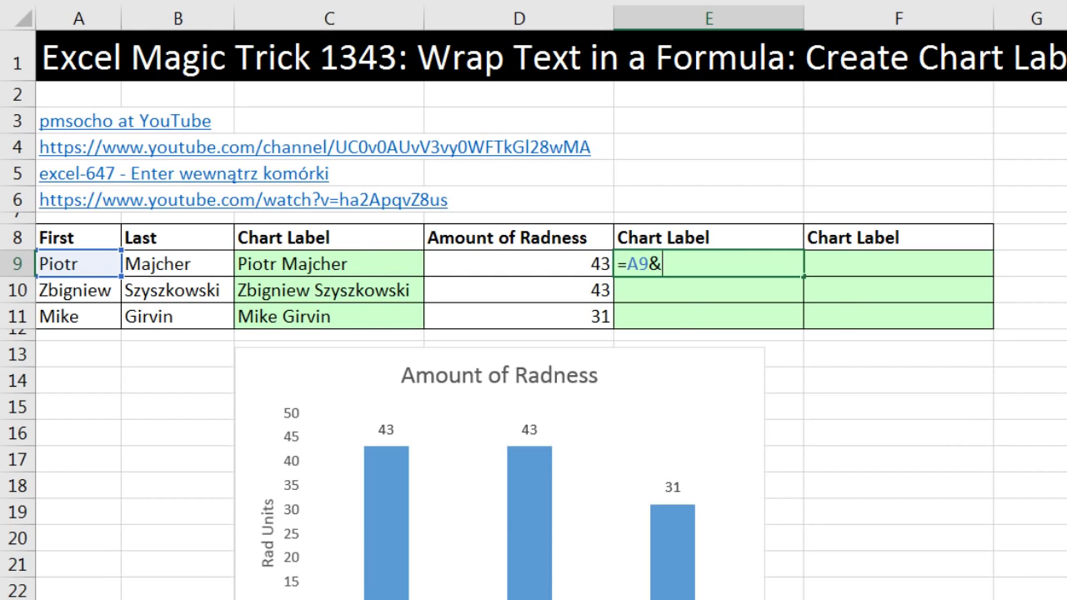
type("c")
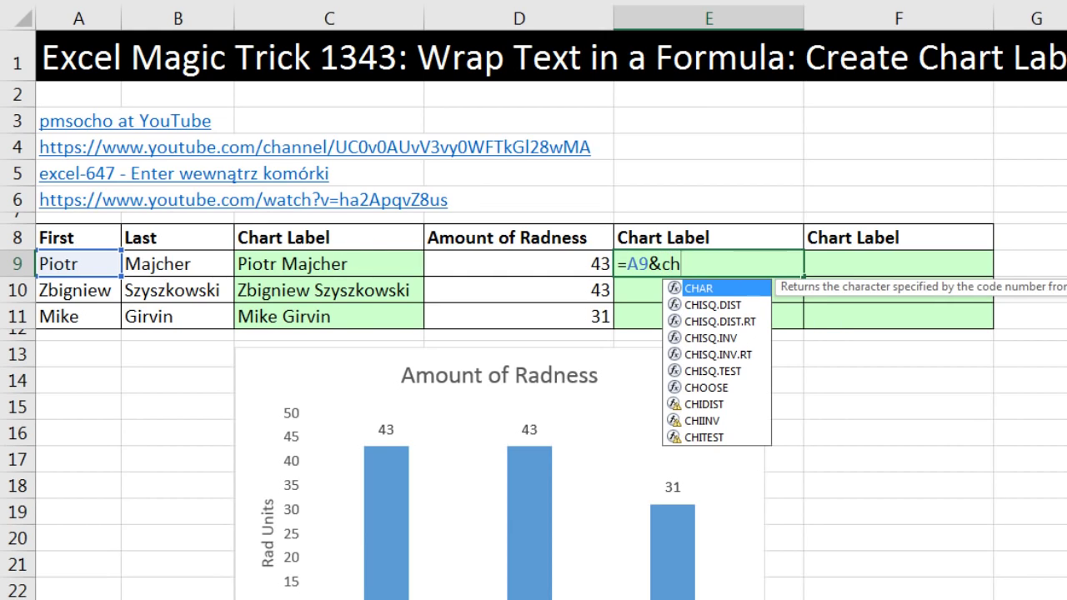
type("h")
key("Tab")
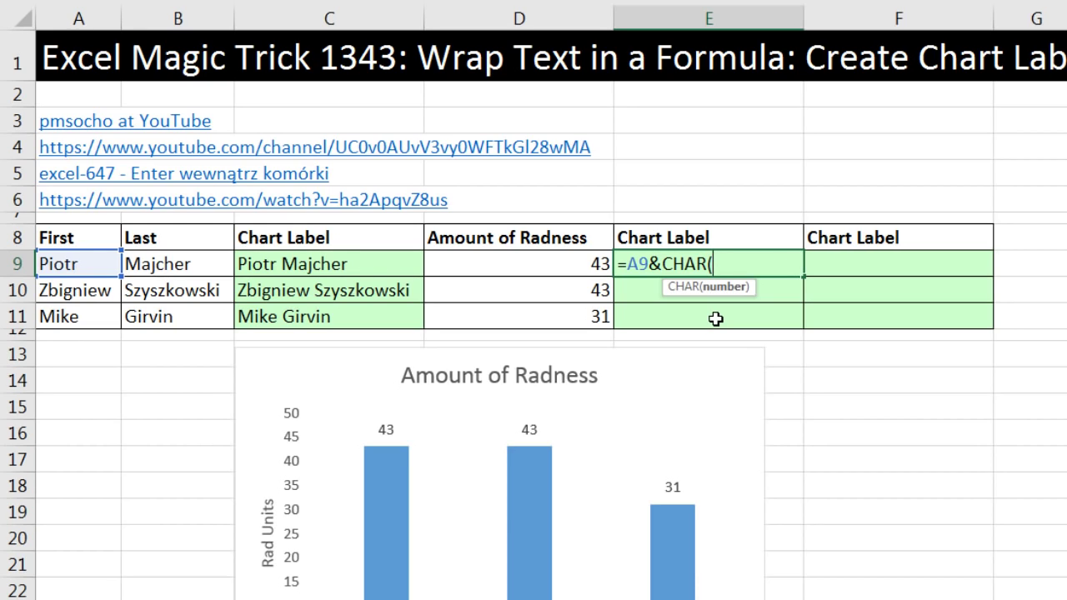
type("10")
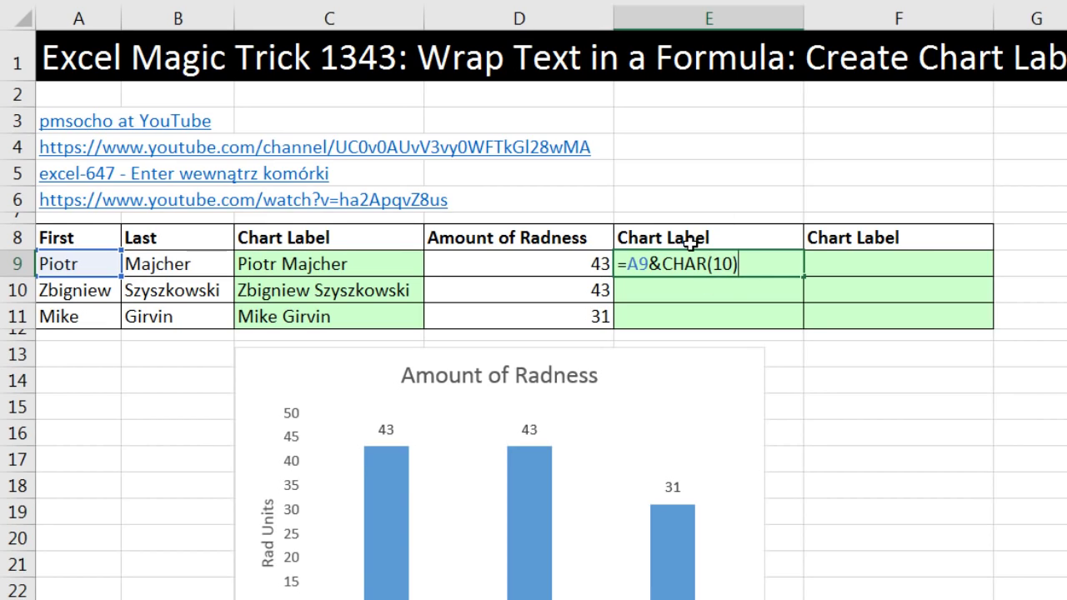
type("&")
left_click(204, 266)
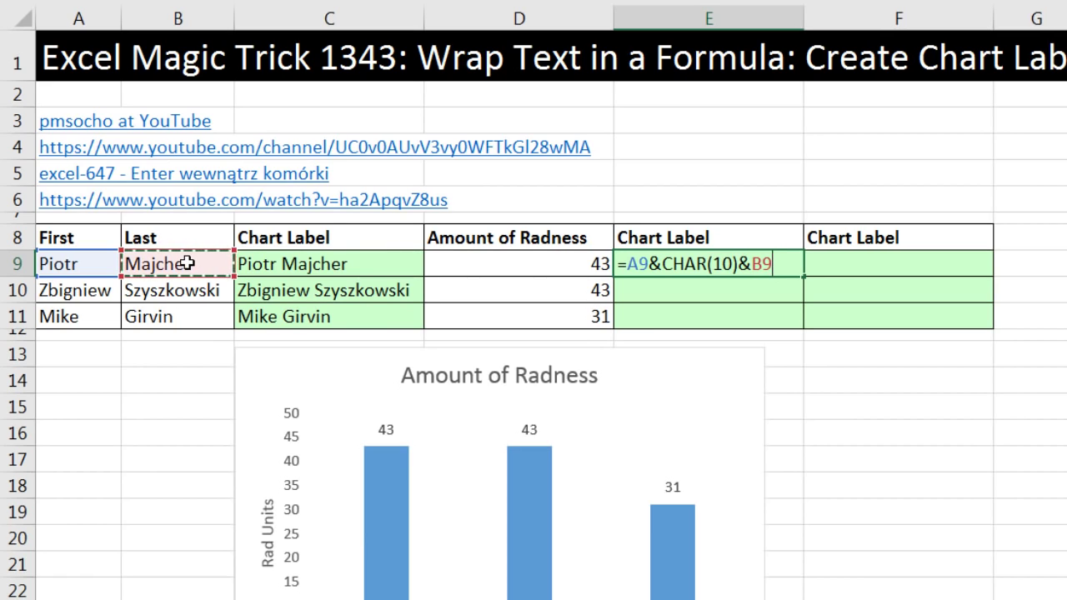
key("ctrl+Return")
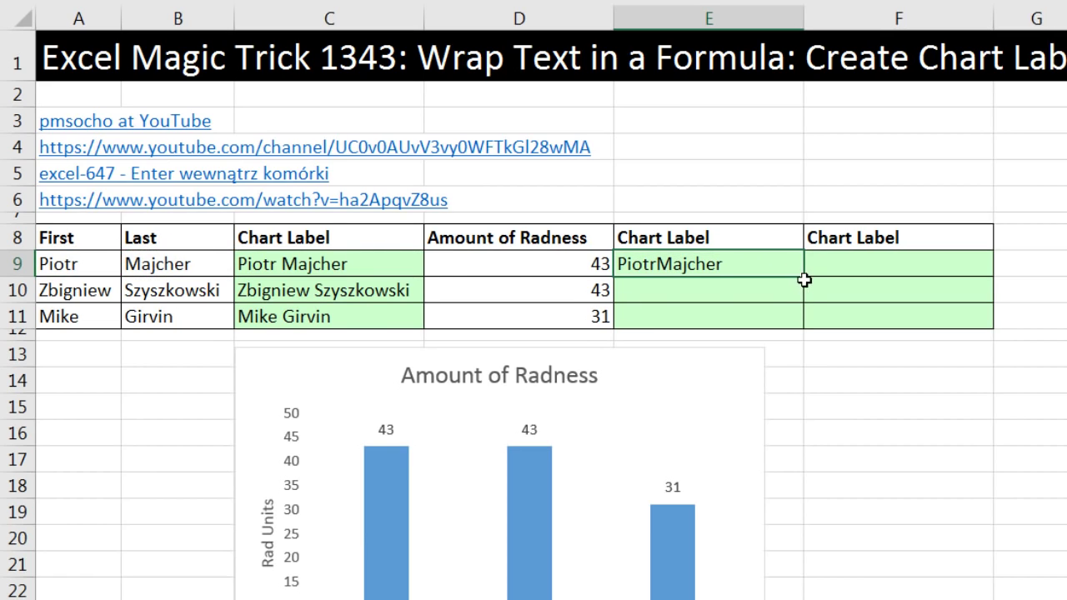
left_click_drag(805, 278, 799, 327)
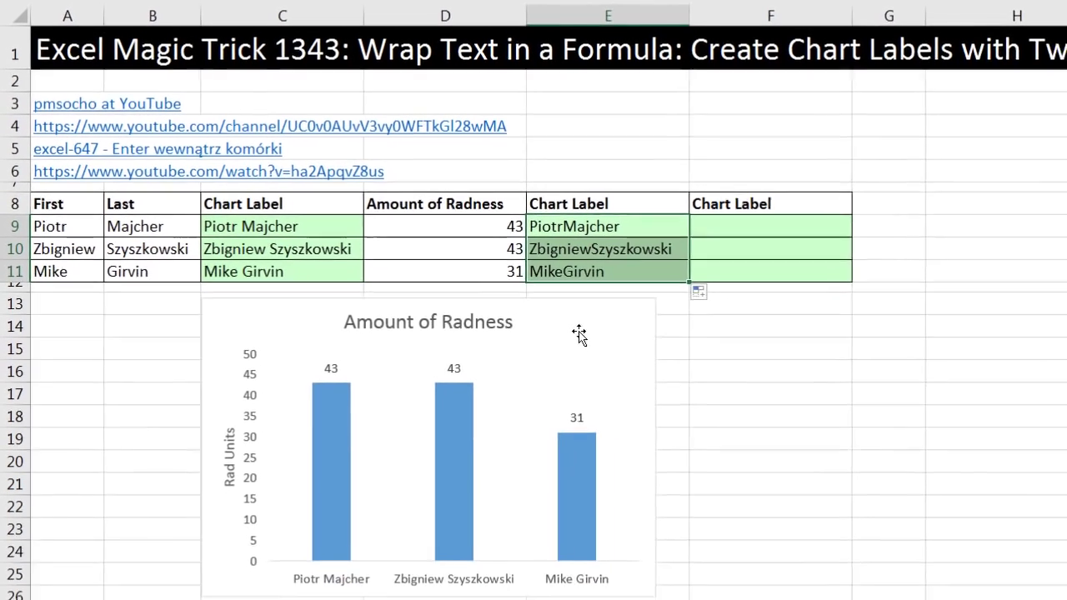
Step: Change the chart's horizontal axis label range to E9:E11
left_click(758, 386)
right_click(677, 389)
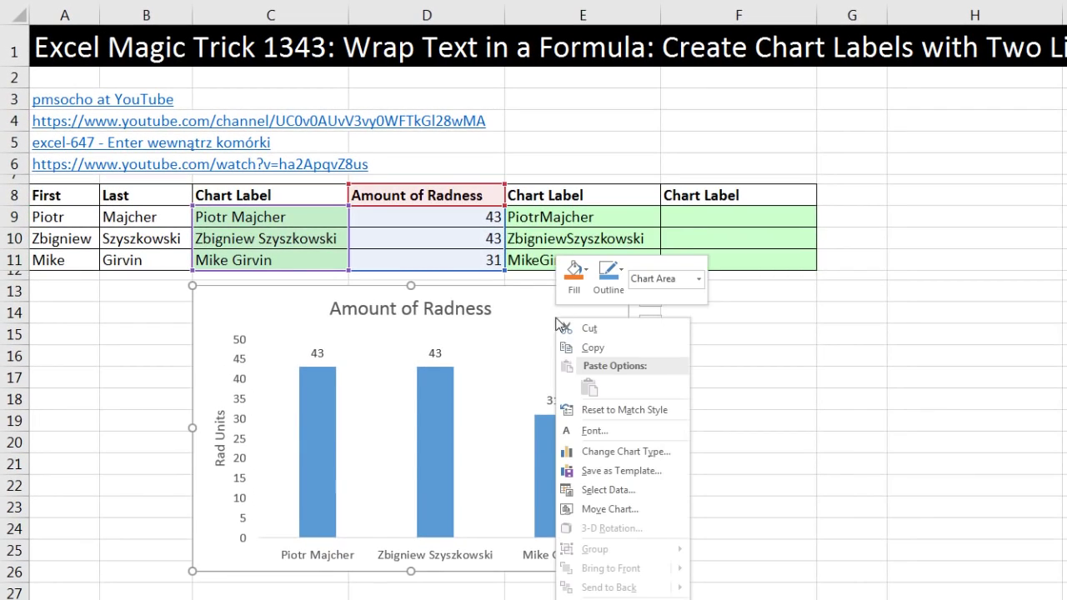
left_click(587, 491)
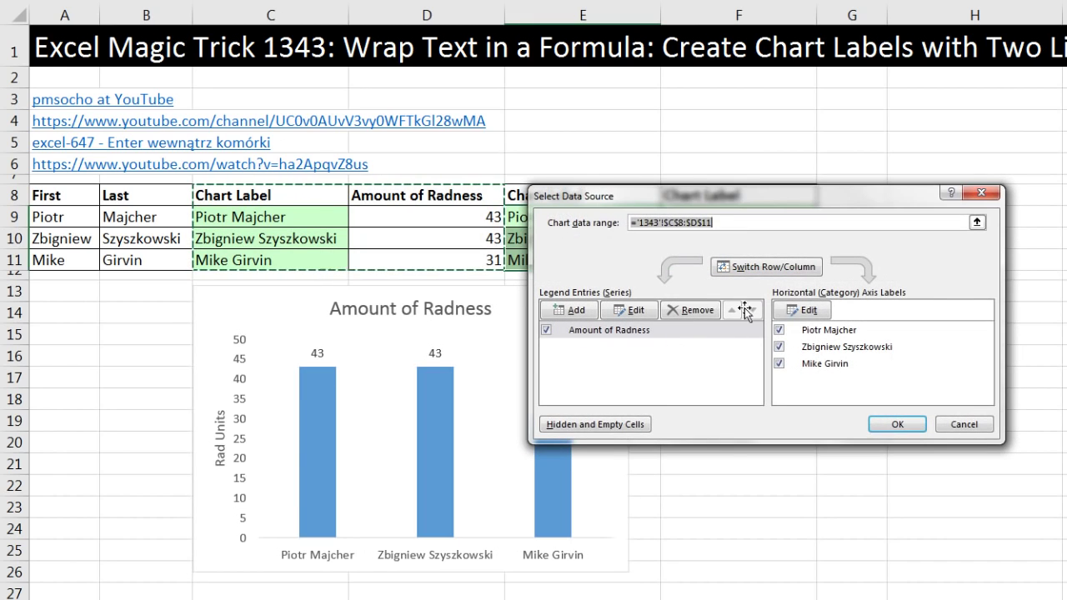
left_click(802, 310)
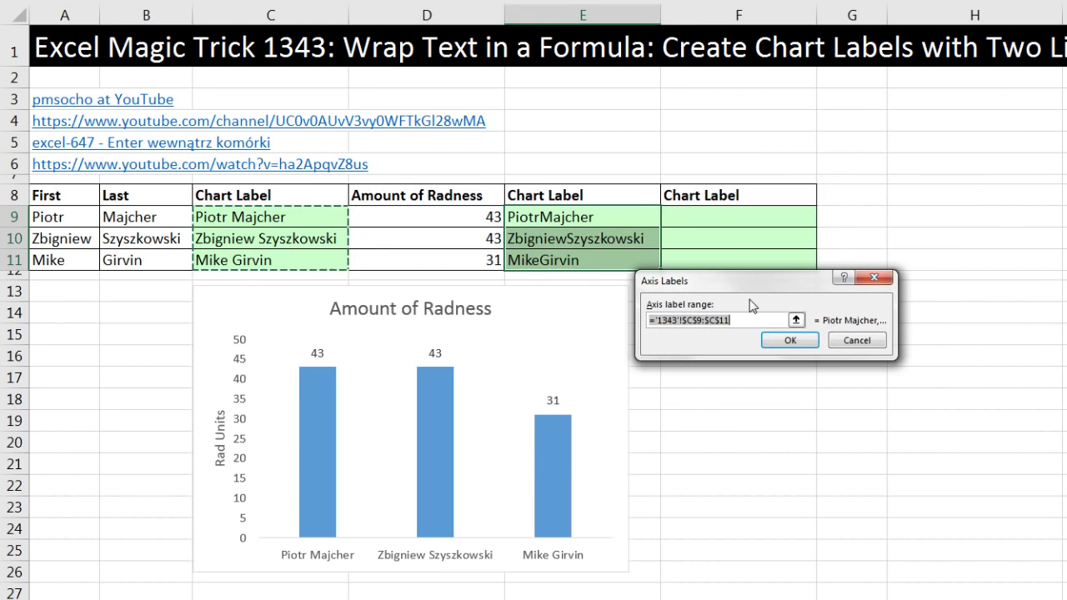
left_click(577, 220)
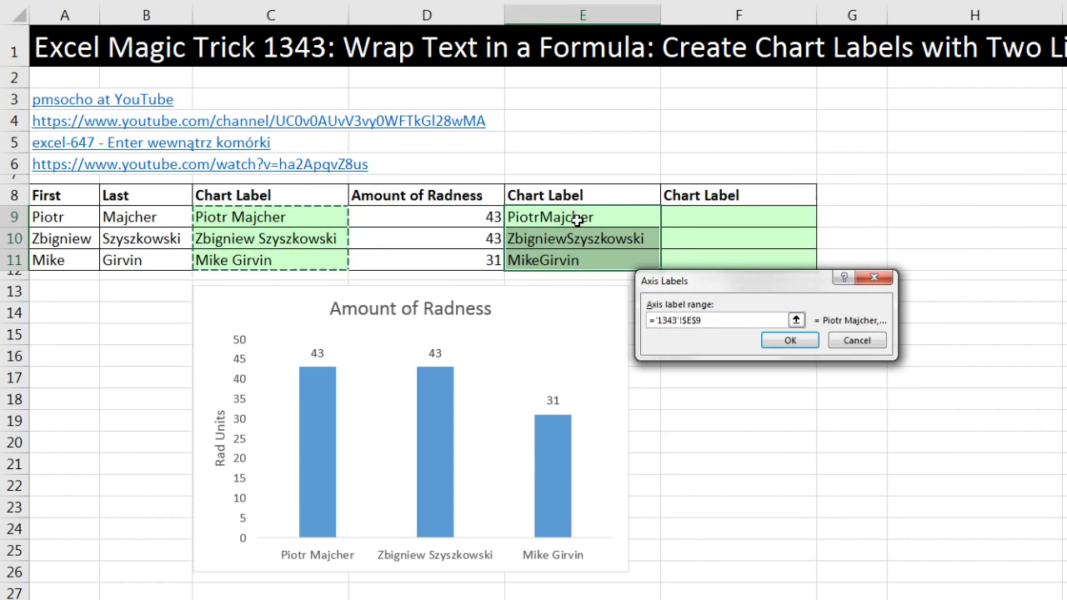
left_click_drag(577, 220, 573, 262)
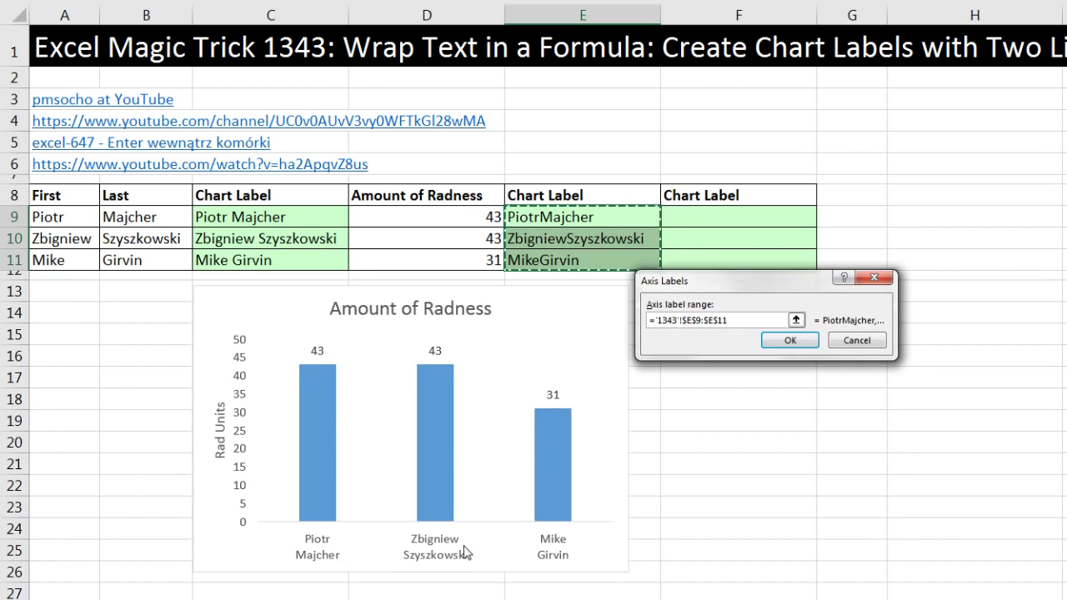
left_click(790, 348)
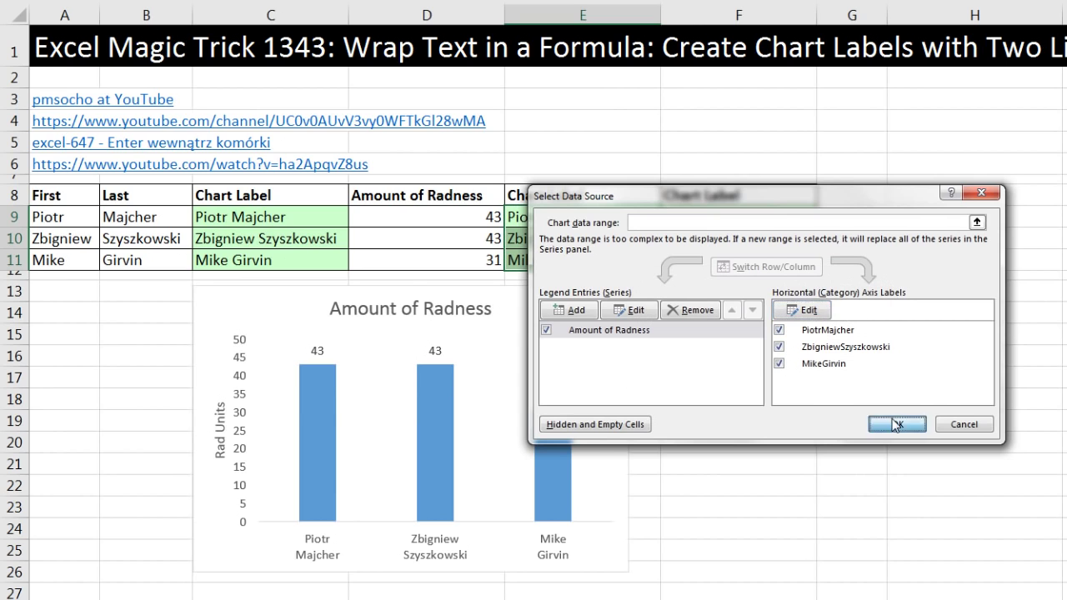
left_click(897, 426)
Step: Turn on Wrap Text for the chart labels in E9:E11, and select cell F9
left_click_drag(615, 218, 609, 247)
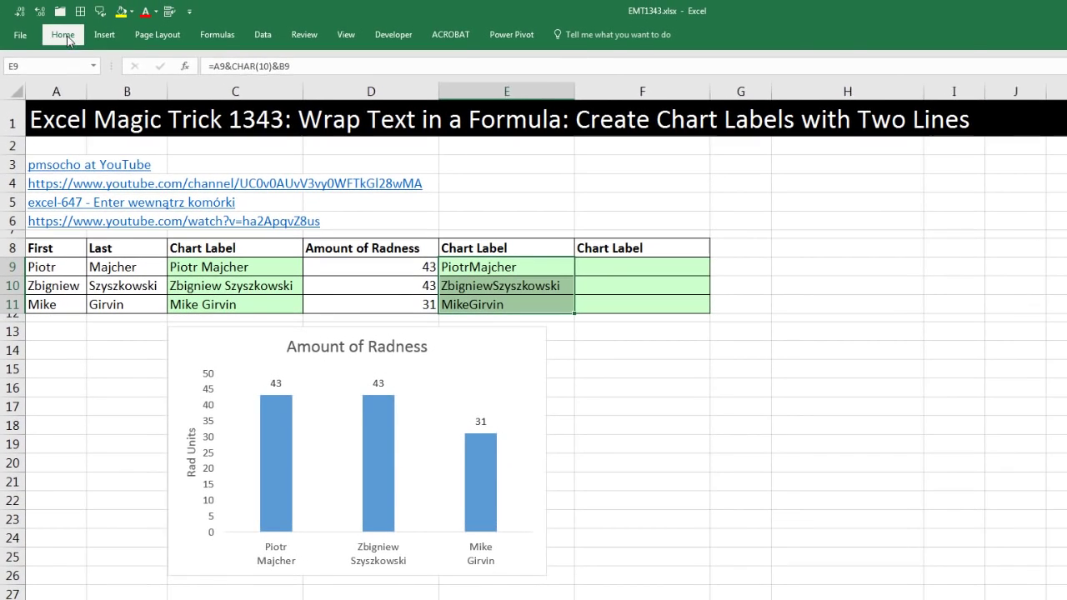
left_click(66, 7)
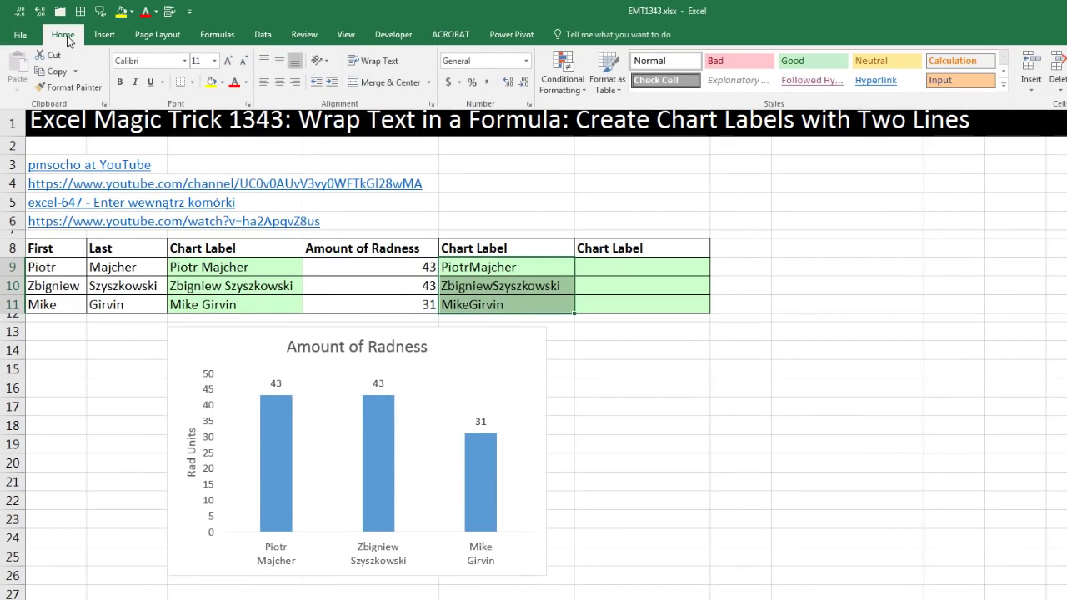
left_click(373, 67)
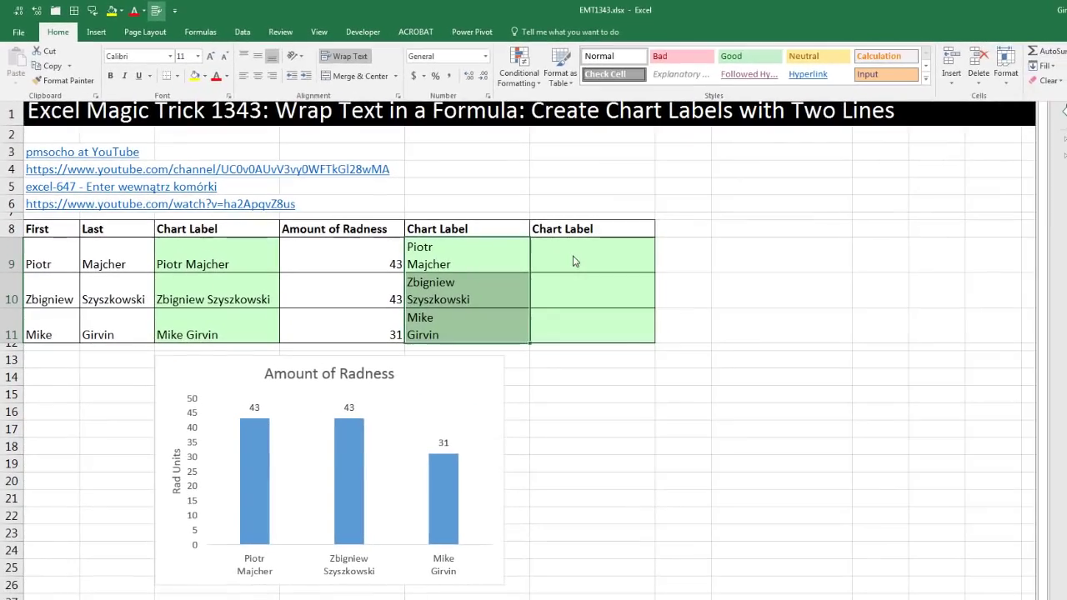
left_click(592, 264)
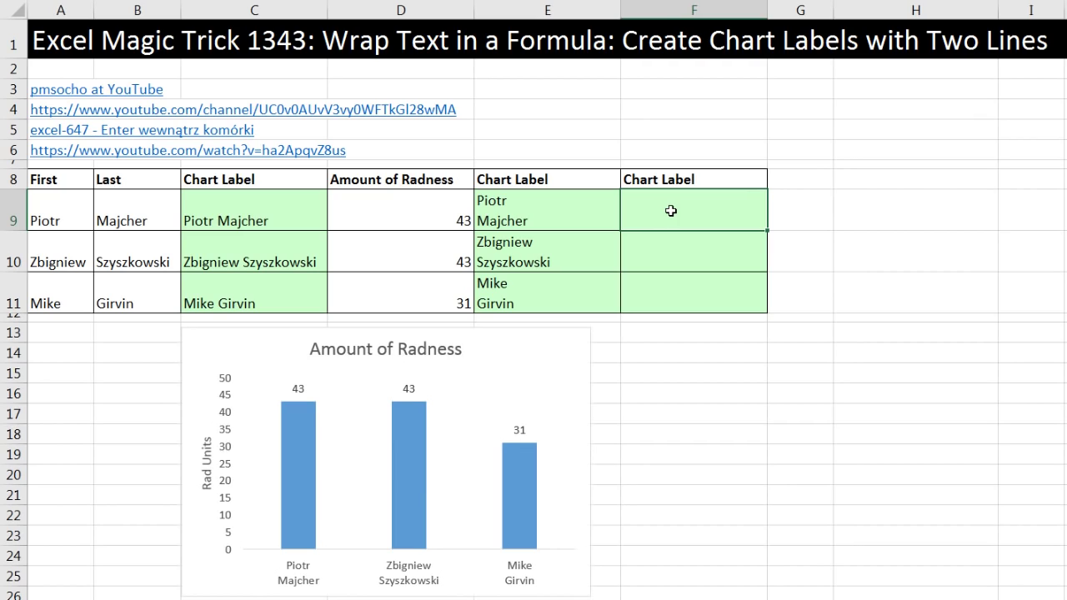
Step: Enter the first and last names from rows 9 to 11 as two-line text with manual line breaks in cells H9:H11
left_click(843, 222)
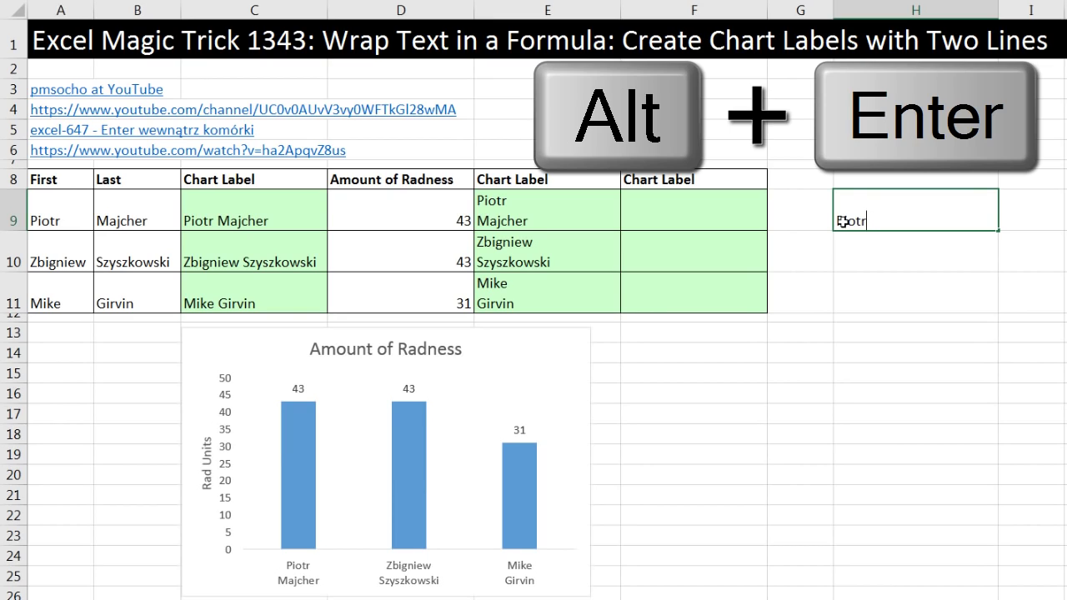
key("alt+Return")
type("Maj")
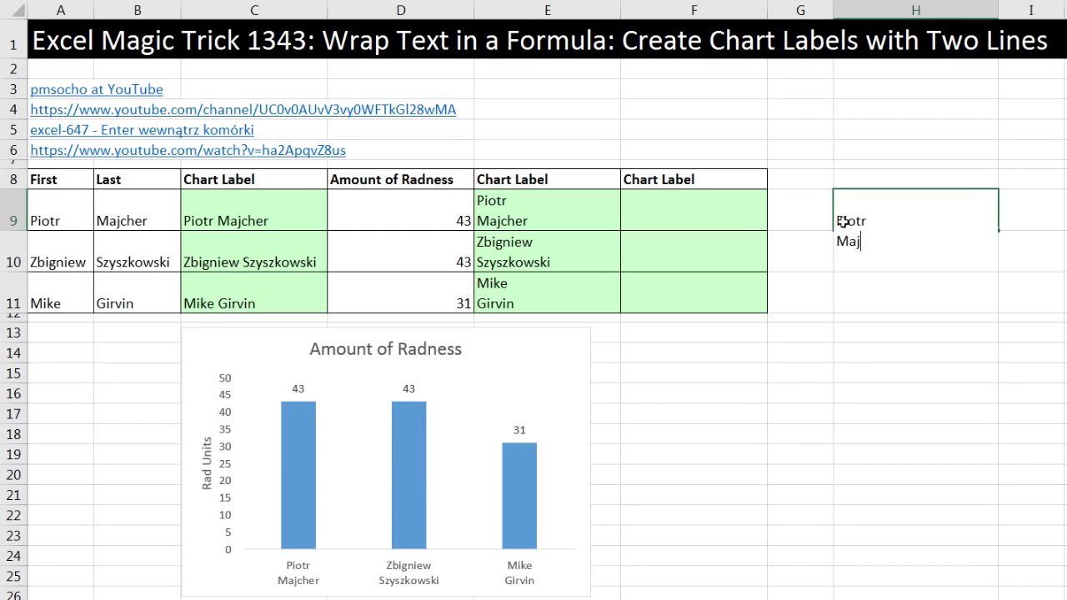
type("cher")
key("Return")
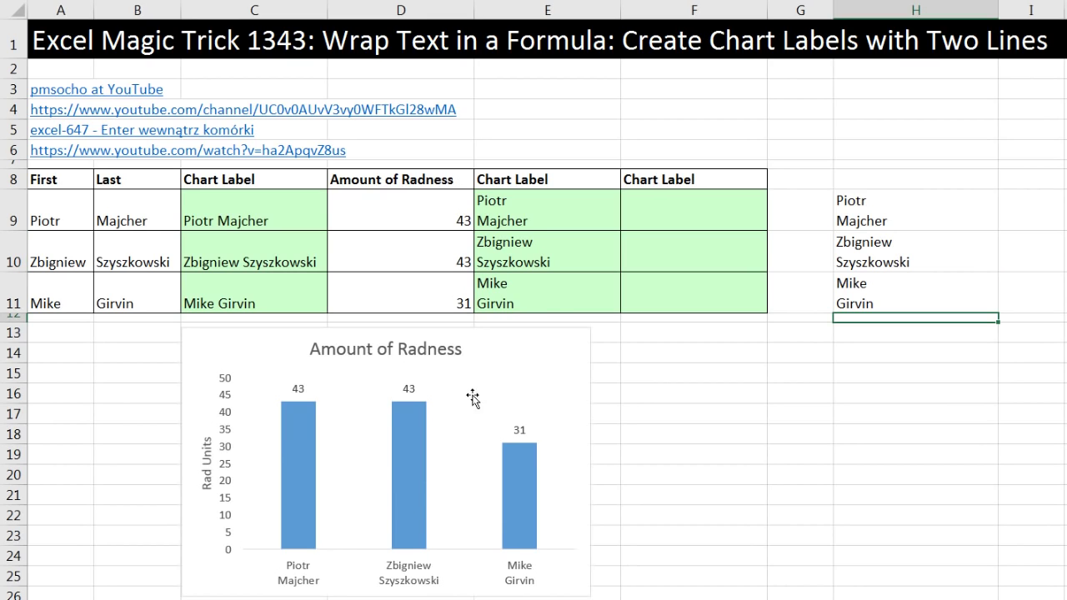
Step: Change the horizontal axis label range of the Amount of Radness chart to H9:H11
right_click(486, 365)
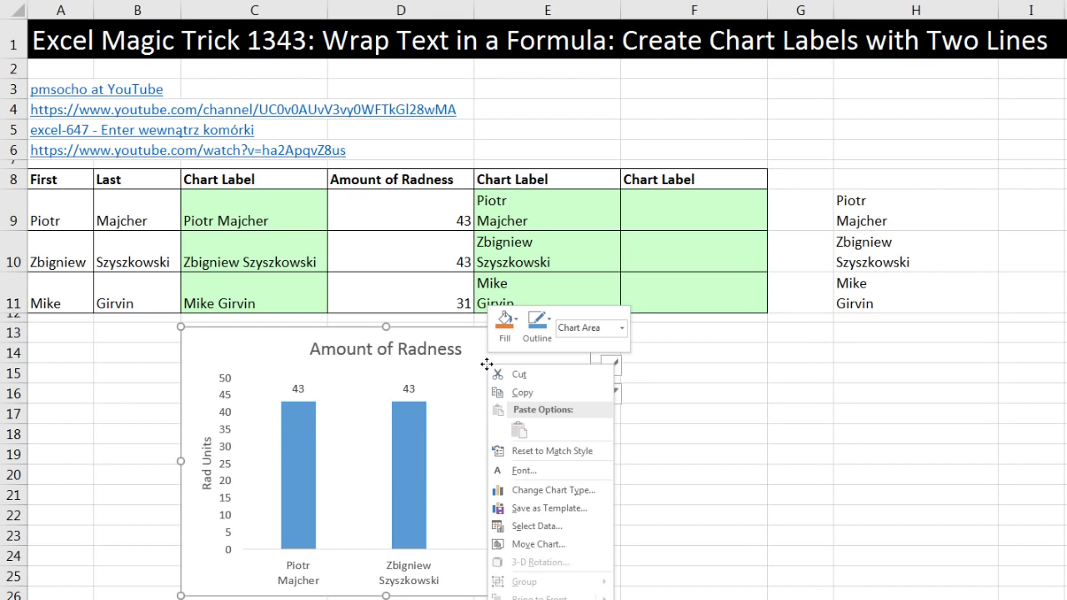
left_click(554, 526)
left_click(764, 290)
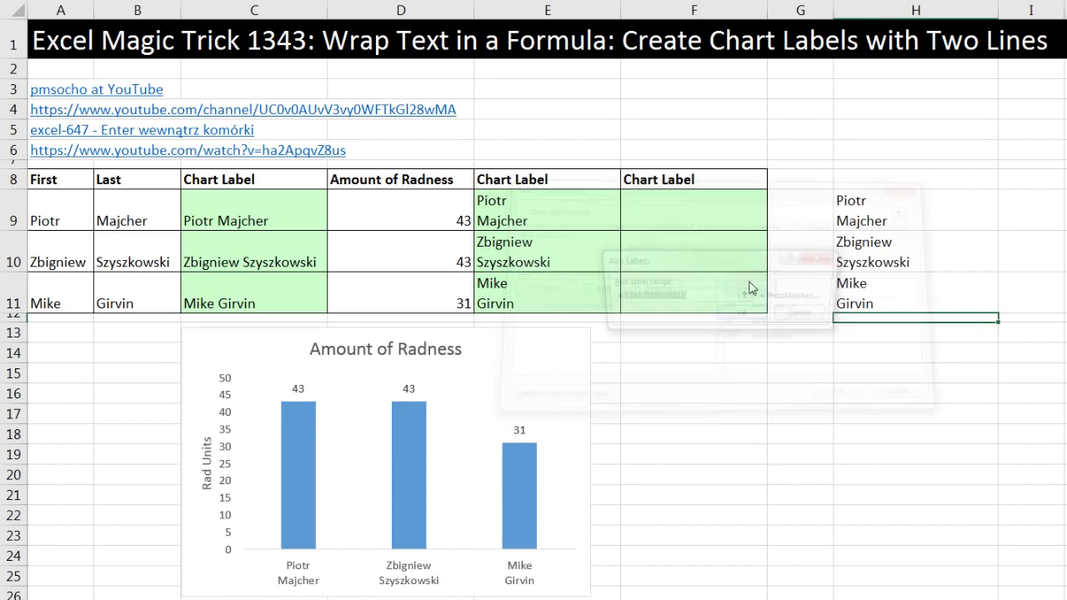
left_click_drag(854, 200, 879, 295)
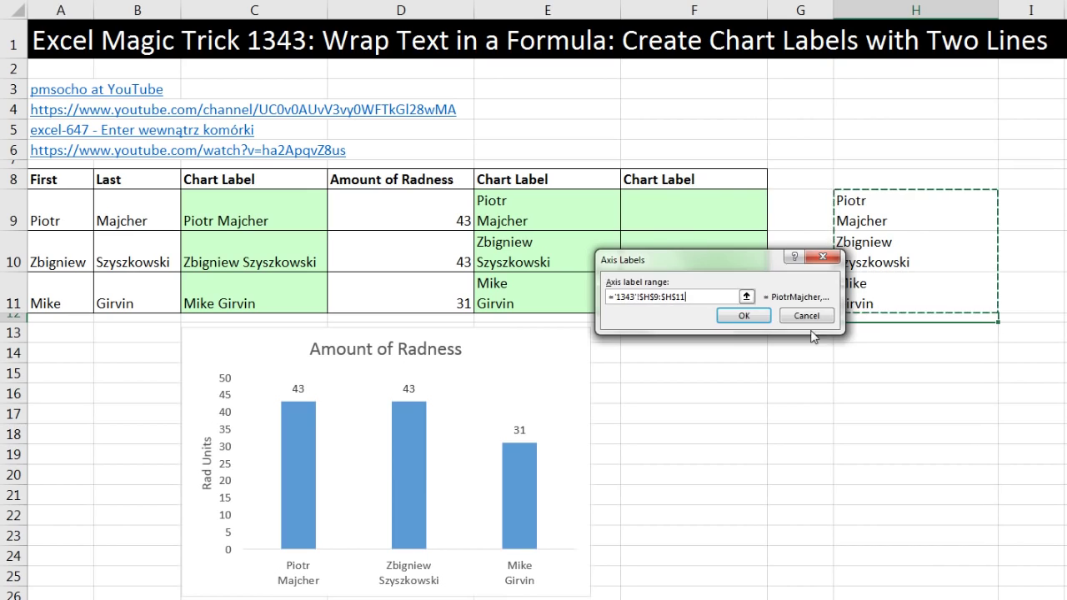
left_click(737, 317)
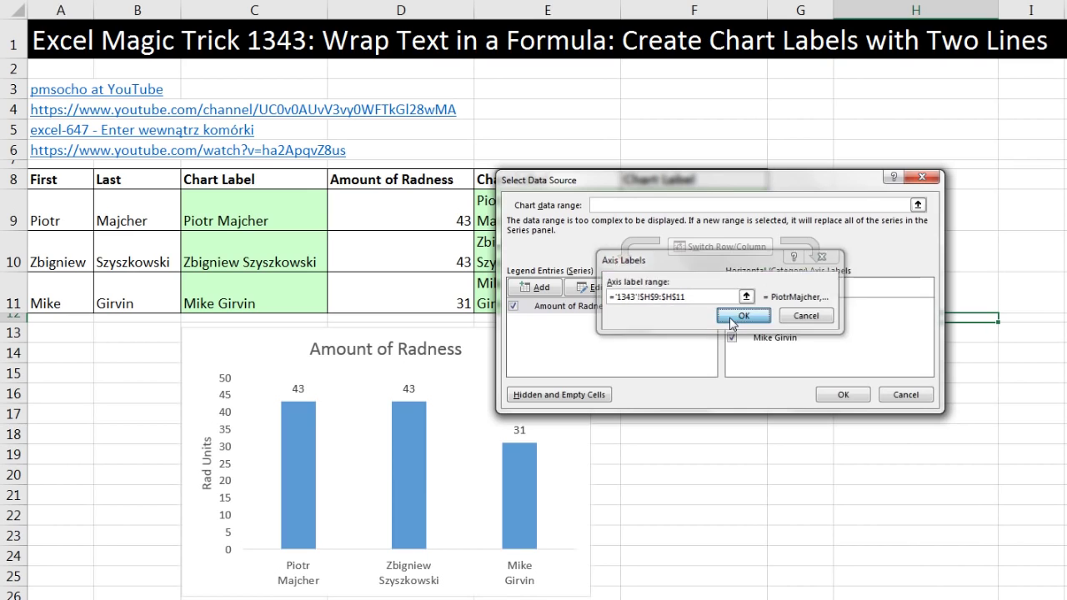
left_click(837, 394)
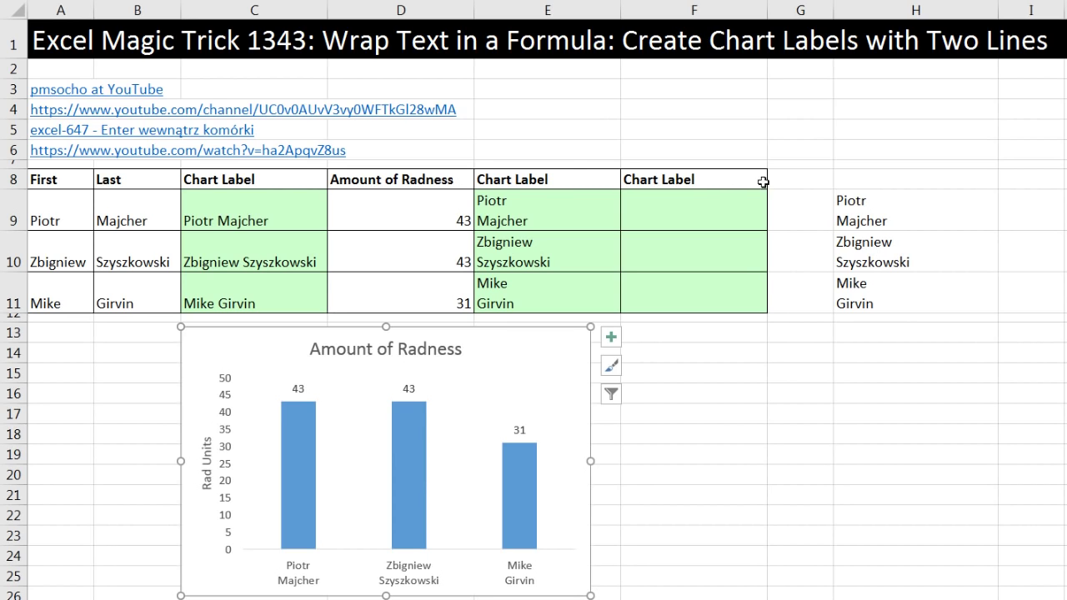
Step: In cell F9, join A9 and B9 with & around a quoted manual line break, and fill the formula down to F11
left_click(686, 209)
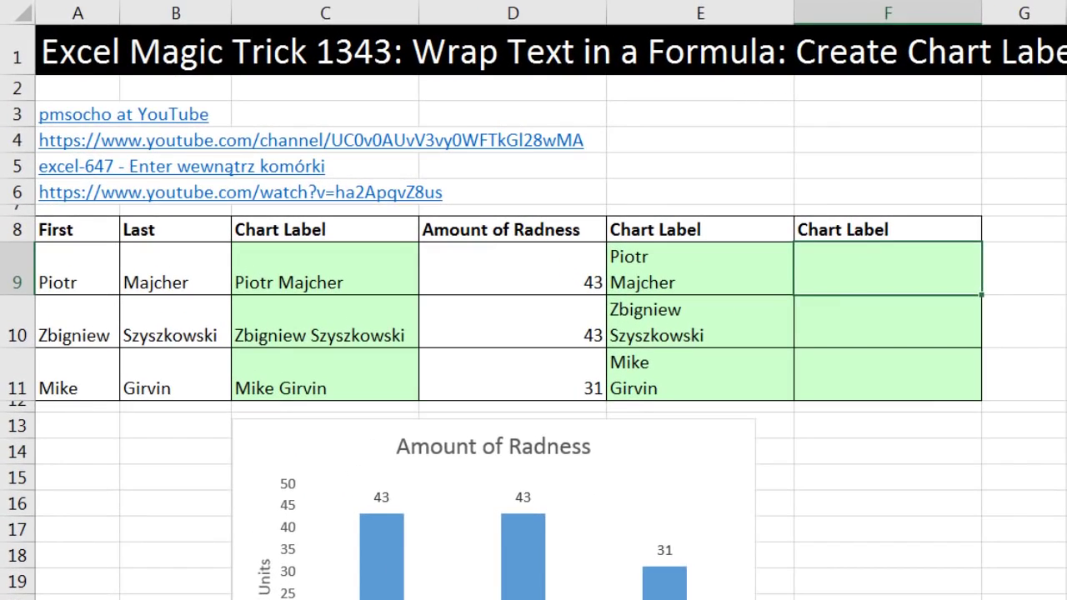
type("=")
left_click(108, 279)
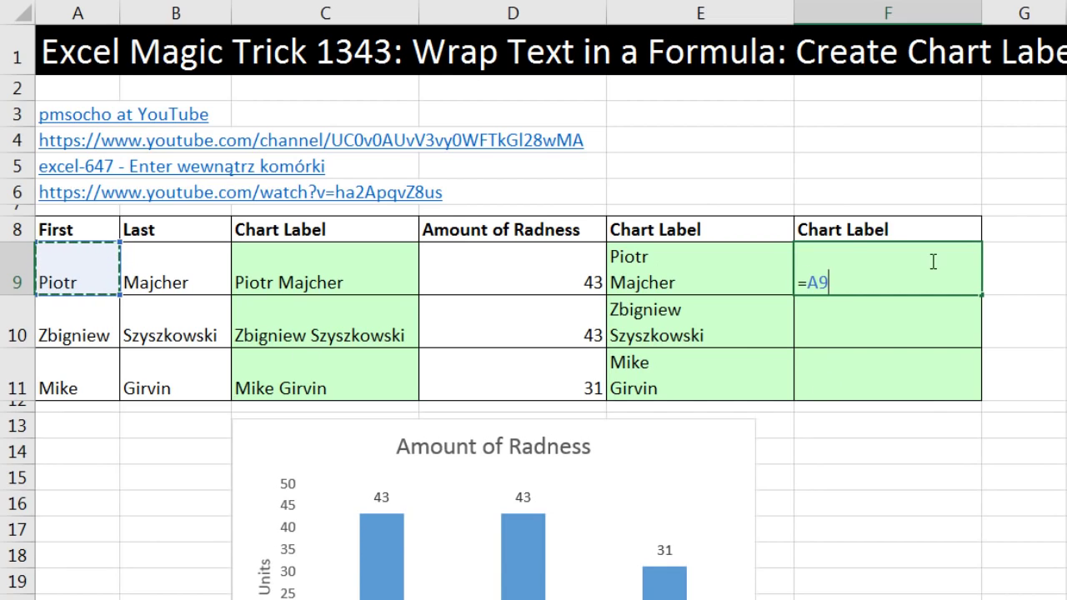
type("&")
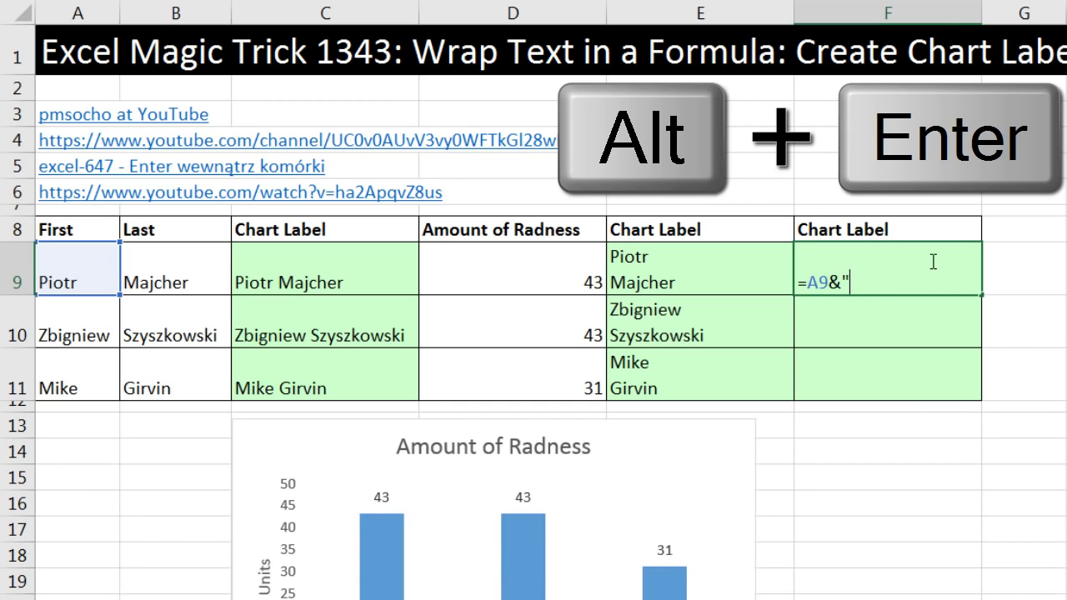
type("\"")
key("alt+Return")
type("\"")
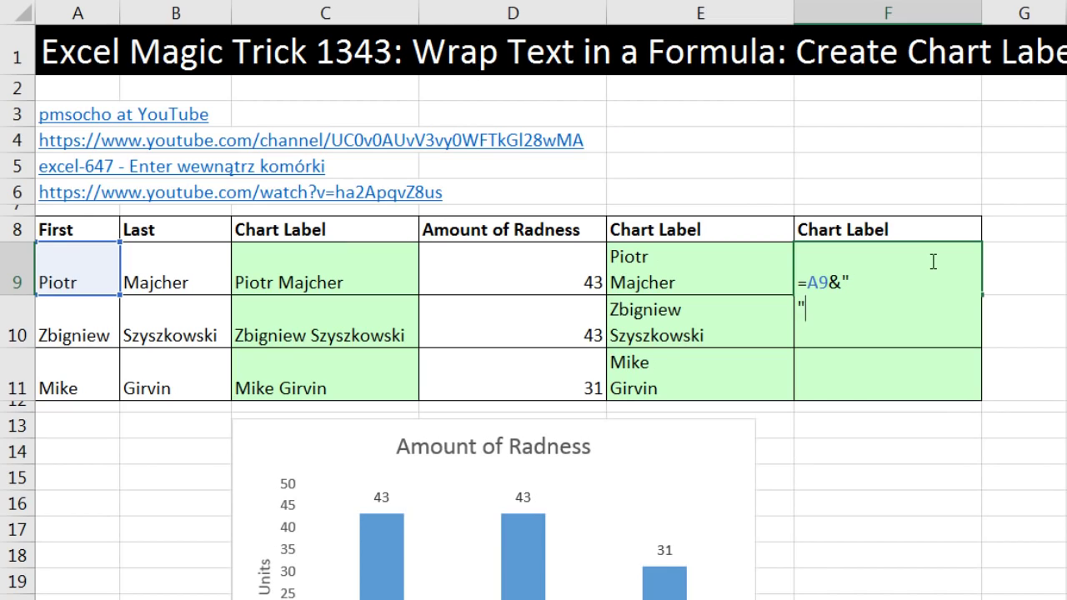
type("&")
left_click(177, 280)
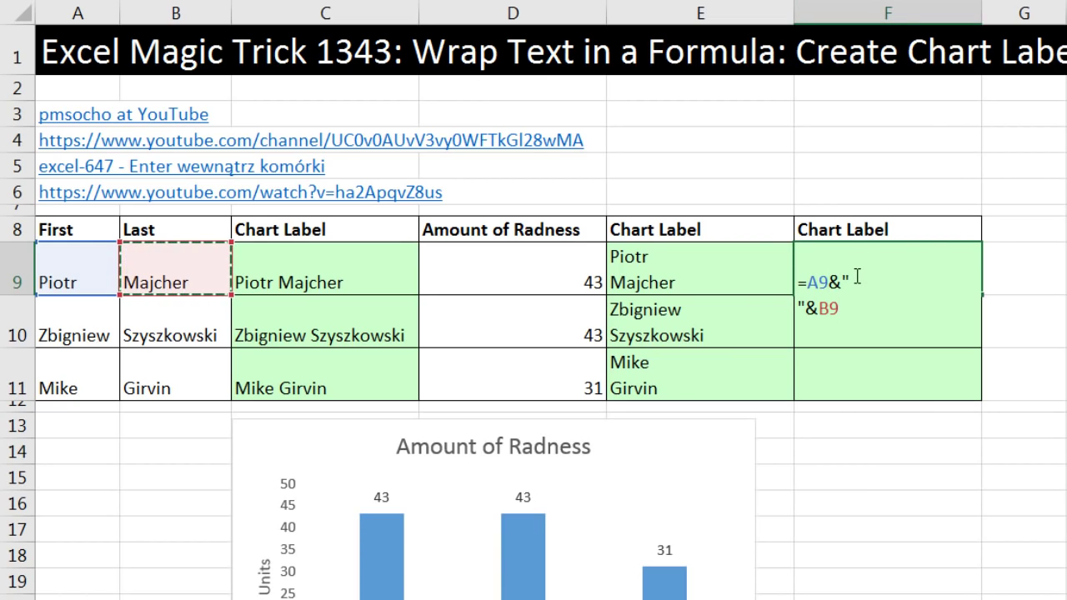
key("ctrl+Return")
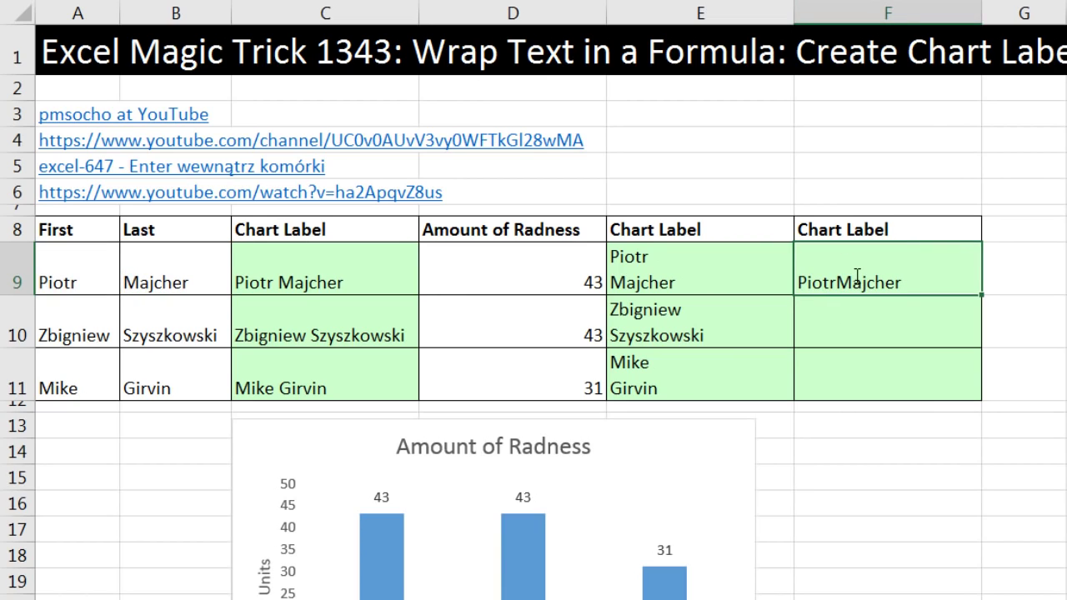
double_click(983, 293)
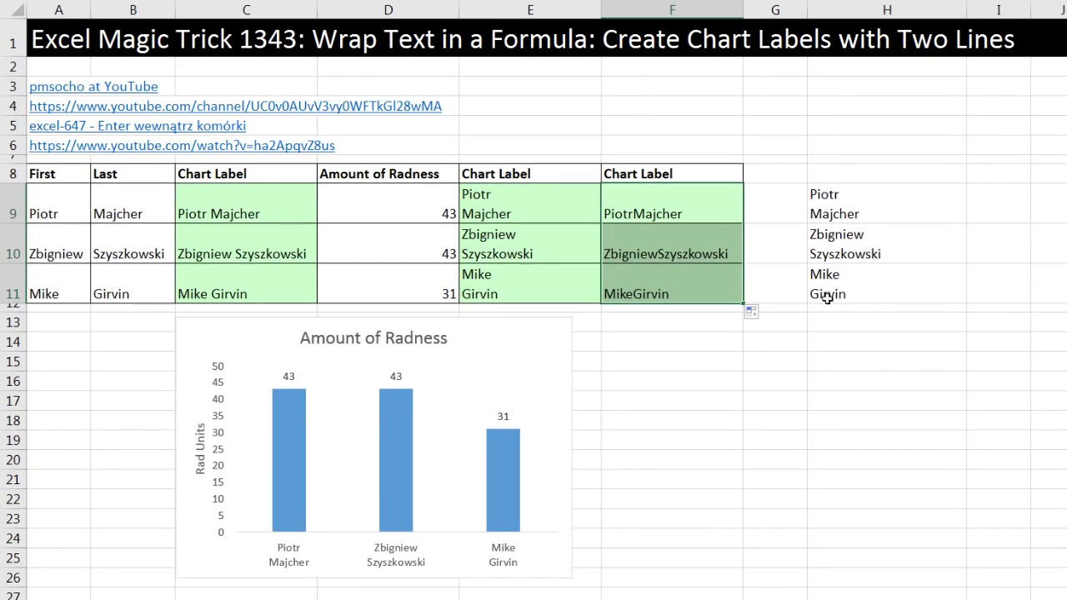
Step: Set the chart's horizontal axis label range to the line-break formulas in F9:F11
right_click(504, 341)
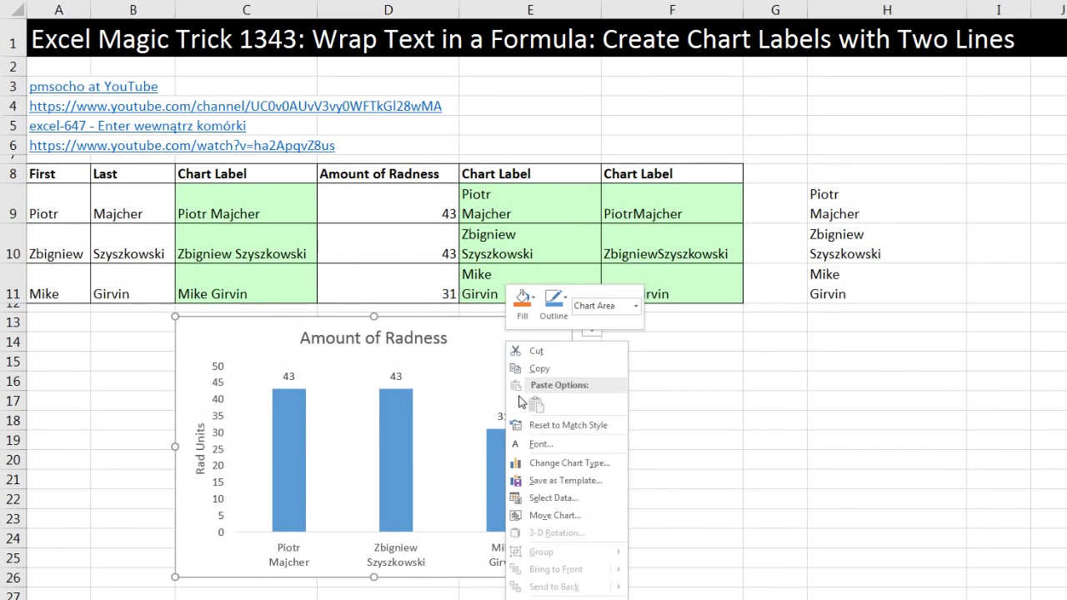
left_click(550, 498)
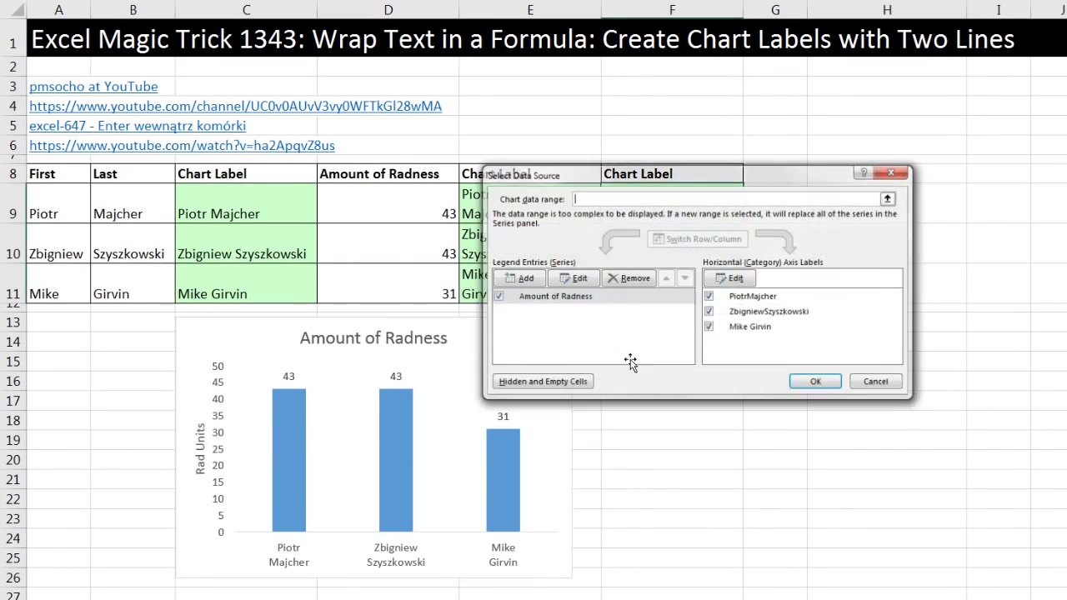
left_click(722, 278)
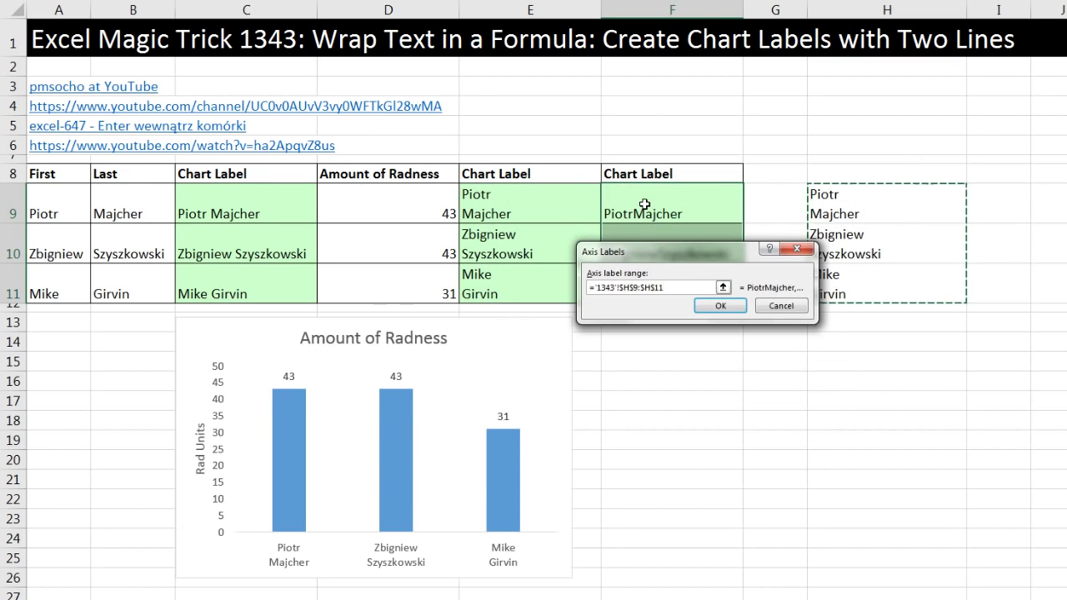
left_click_drag(675, 209, 650, 282)
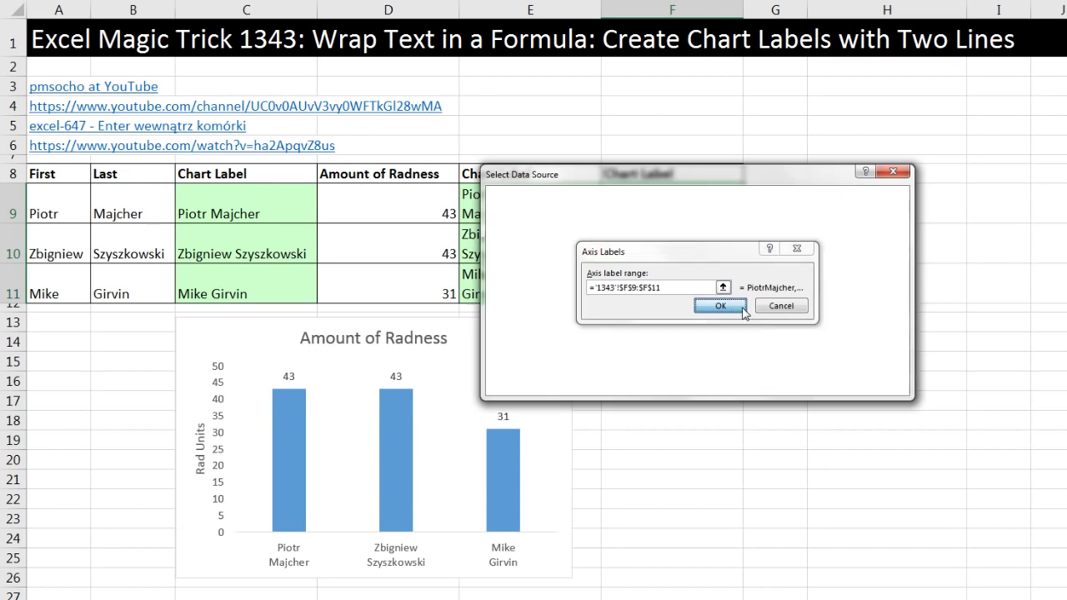
left_click(786, 276)
left_click(817, 382)
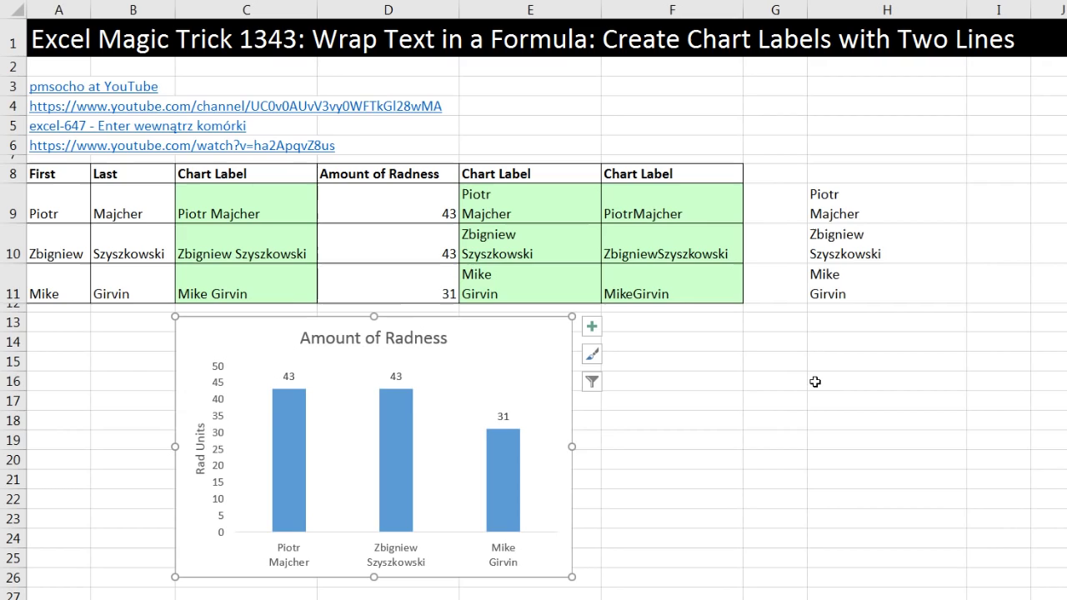
Step: Compare the three line-break methods by inspecting the formulas in F9 and E9 and the typed text in H9
left_click(691, 217)
key("F2")
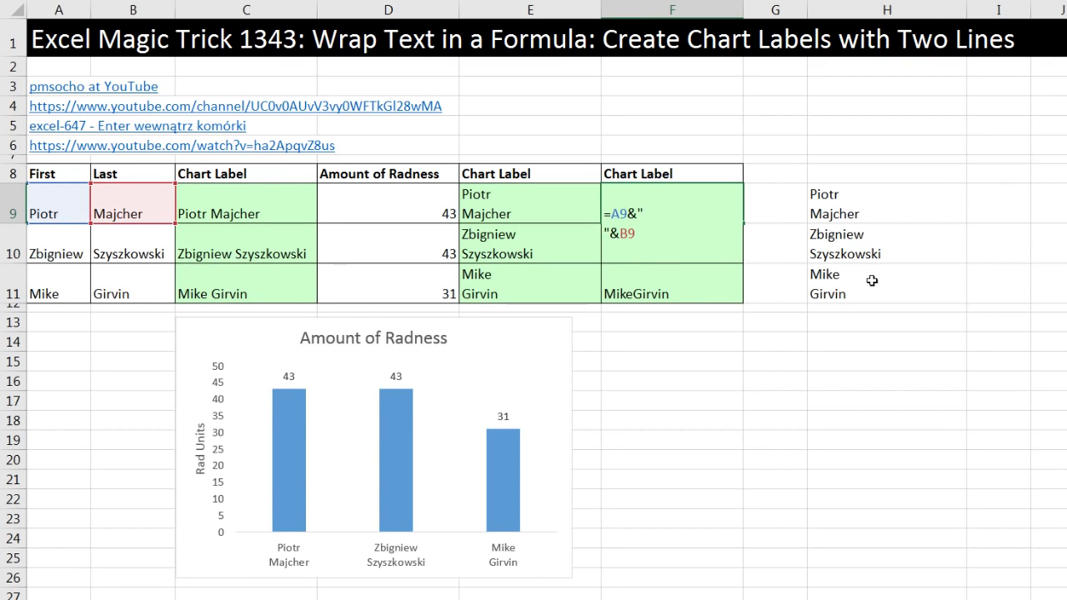
key("Escape")
key("F2")
key("Escape")
left_click(586, 206)
key("F2")
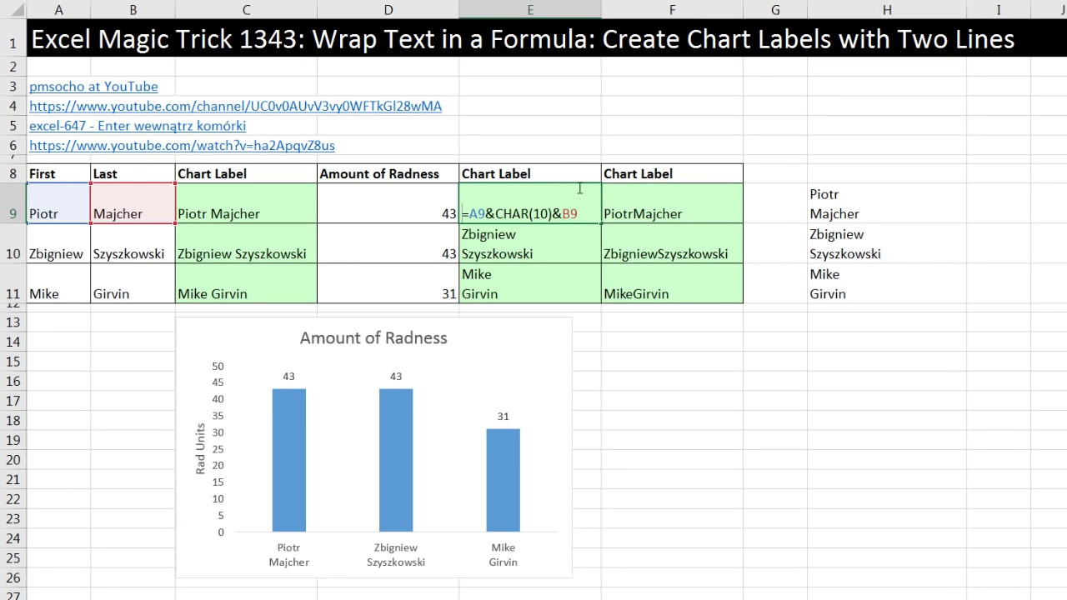
key("Escape")
left_click(867, 211)
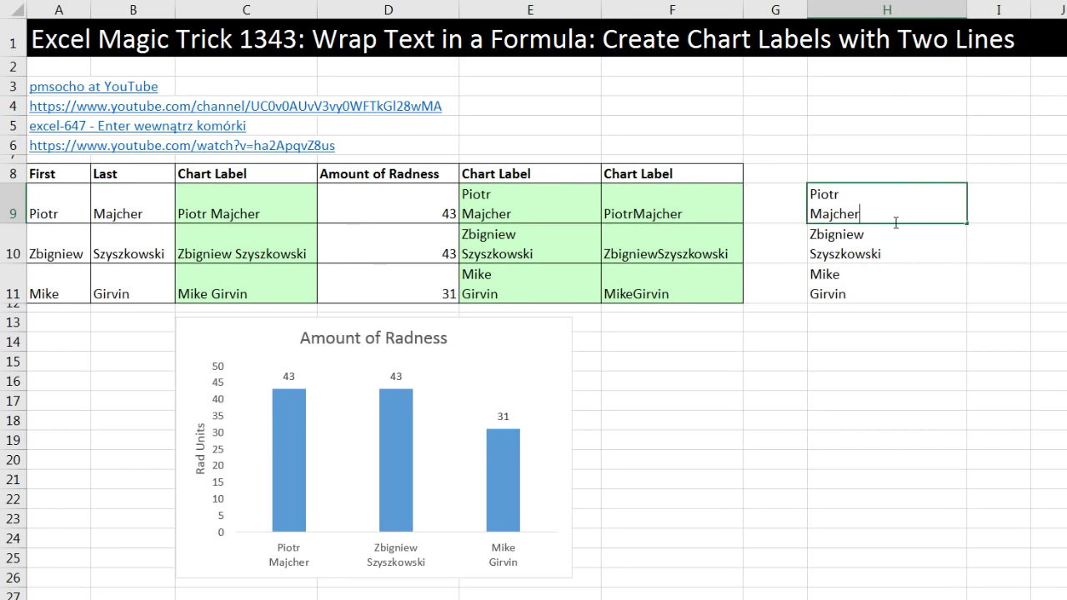